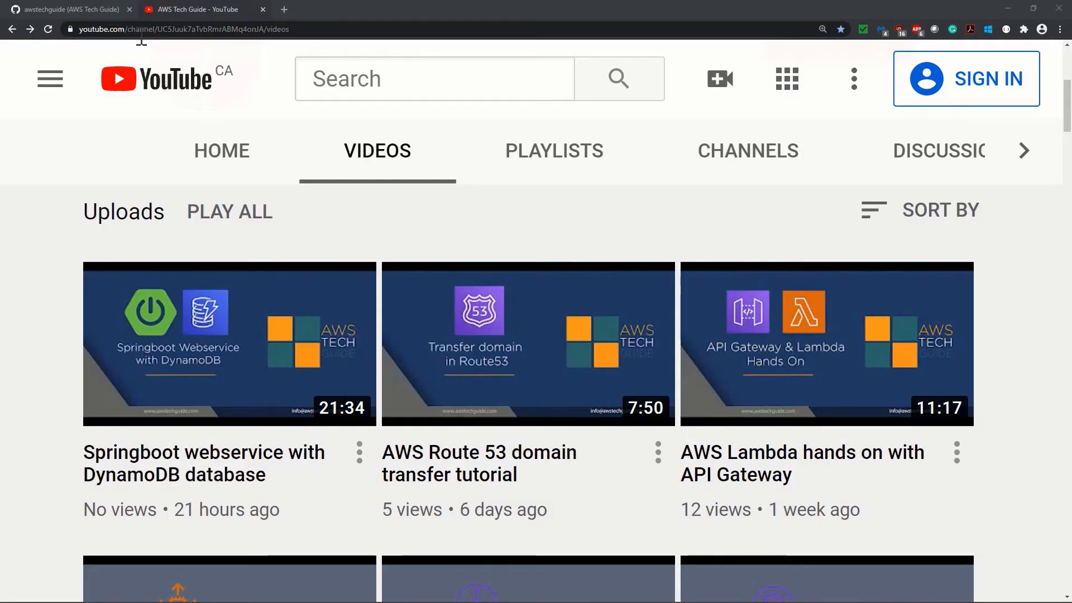
Select the 'Springboot webservice with DynamoDB database' video title on the AWS Tech Guide channel.
{"action": "triple_click", "coordinate": [268, 471]}
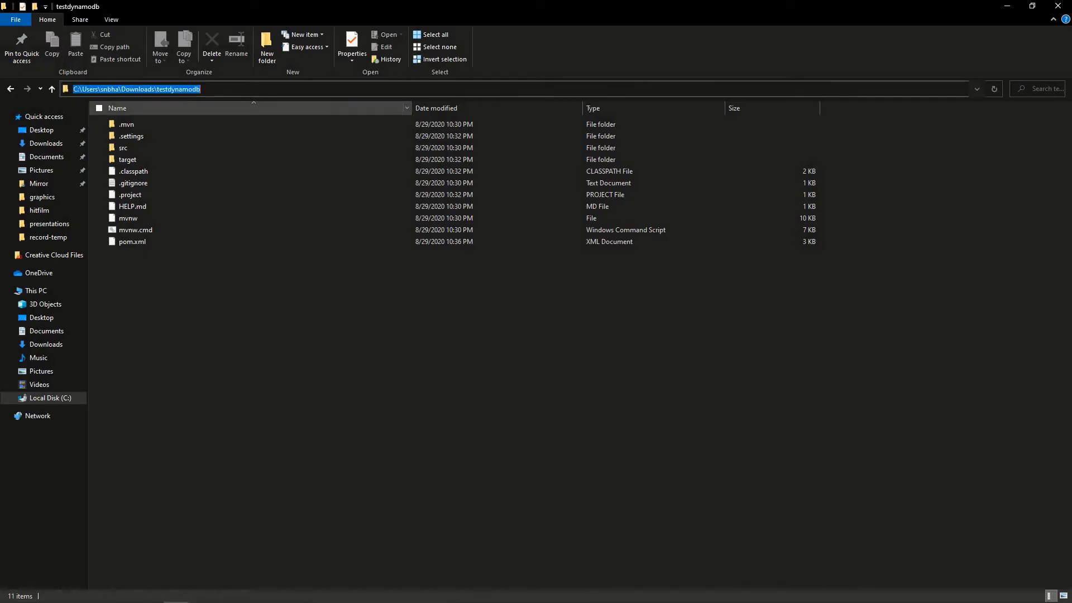
{"action": "type", "text": "cmd"}
Build the project from a command prompt with mvn clean install -DskipTests=true.
{"action": "key", "text": "Return"}
{"action": "left_click", "coordinate": [207, 143]}
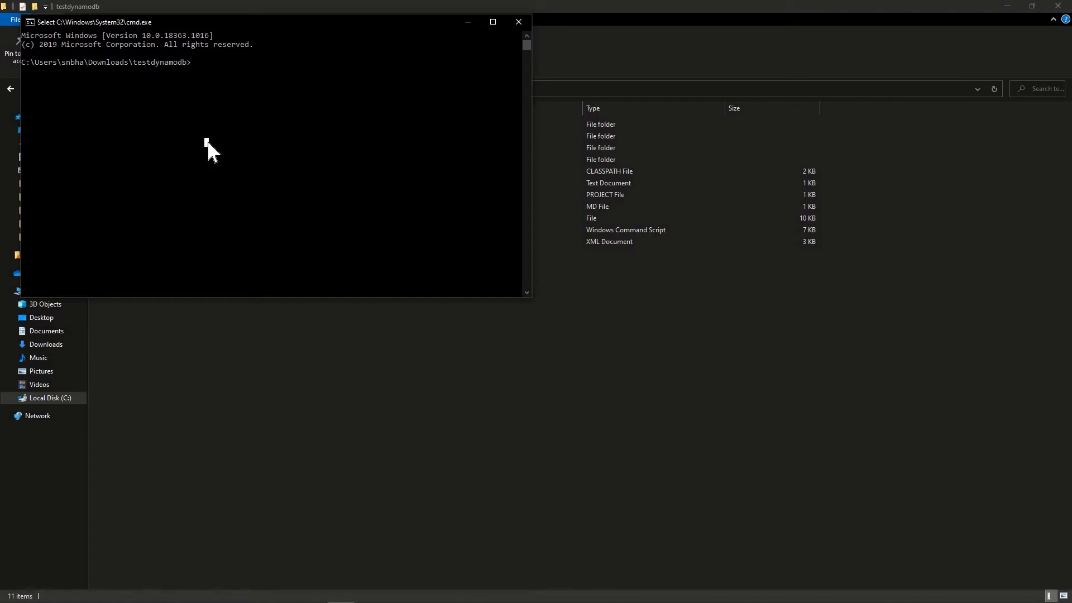
{"action": "type", "text": "mvn clean install -DskipTests=true"}
{"action": "key", "text": "Return"}
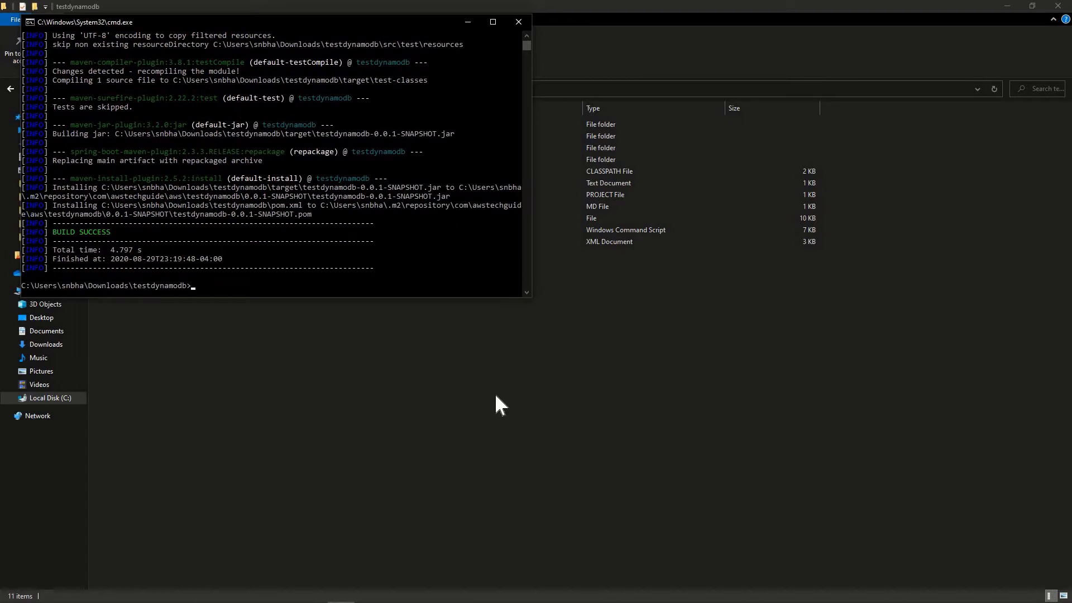
Show testdynamodb-0.0.1-SNAPSHOT.jar in the project's target folder.
{"action": "left_click", "coordinate": [994, 54]}
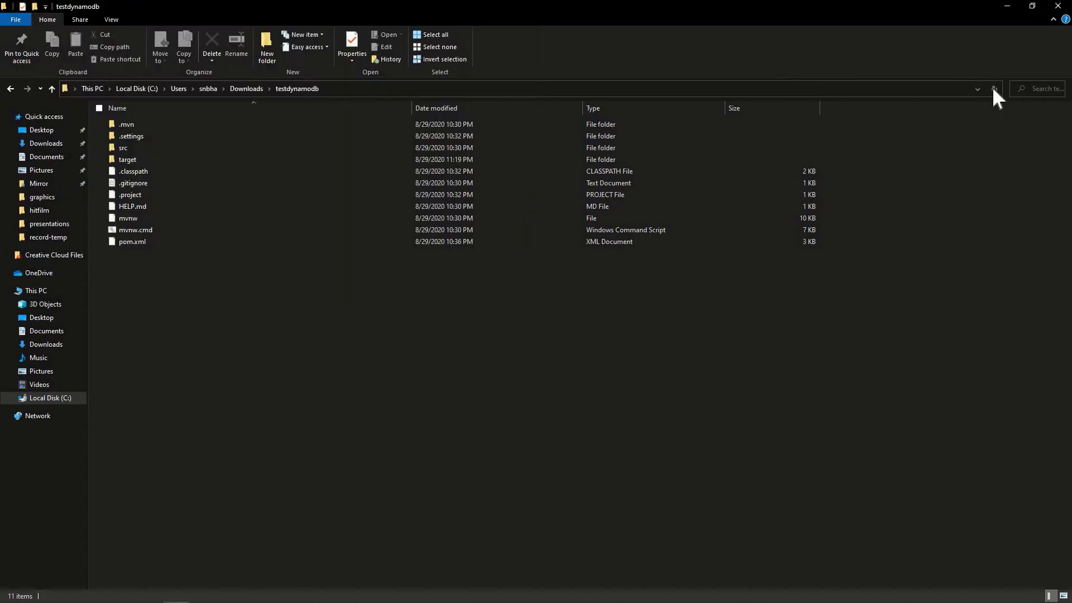
{"action": "double_click", "coordinate": [166, 161]}
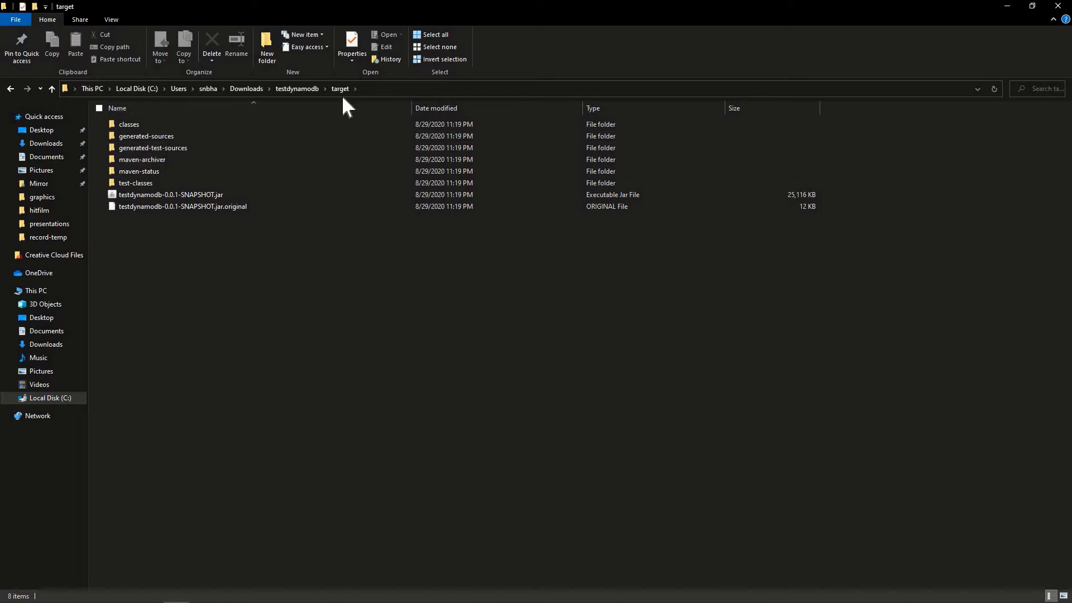
{"action": "left_click", "coordinate": [175, 202]}
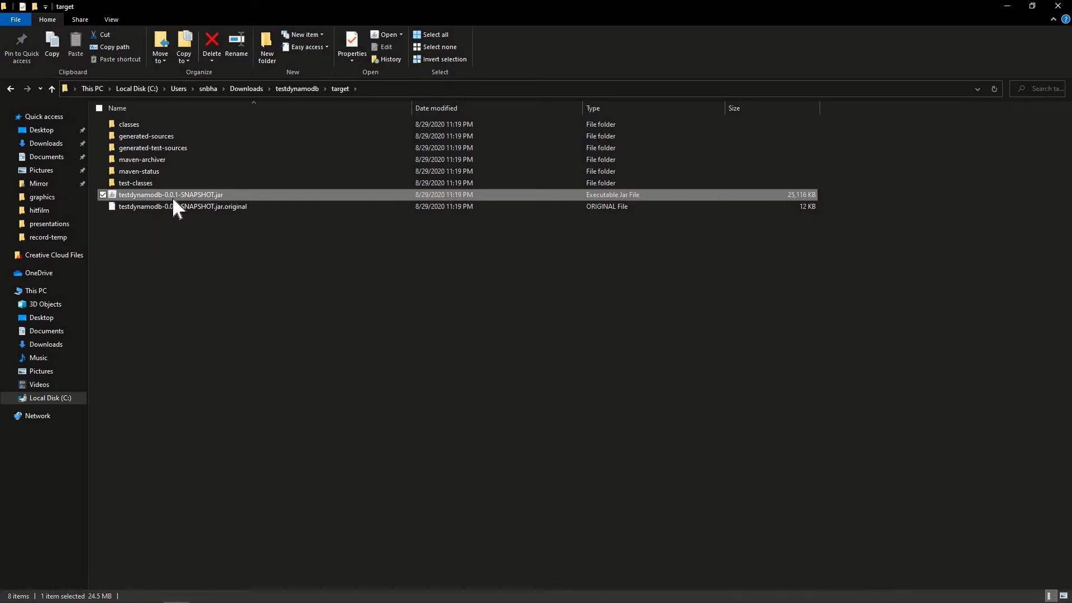
{"action": "left_click", "coordinate": [378, 340]}
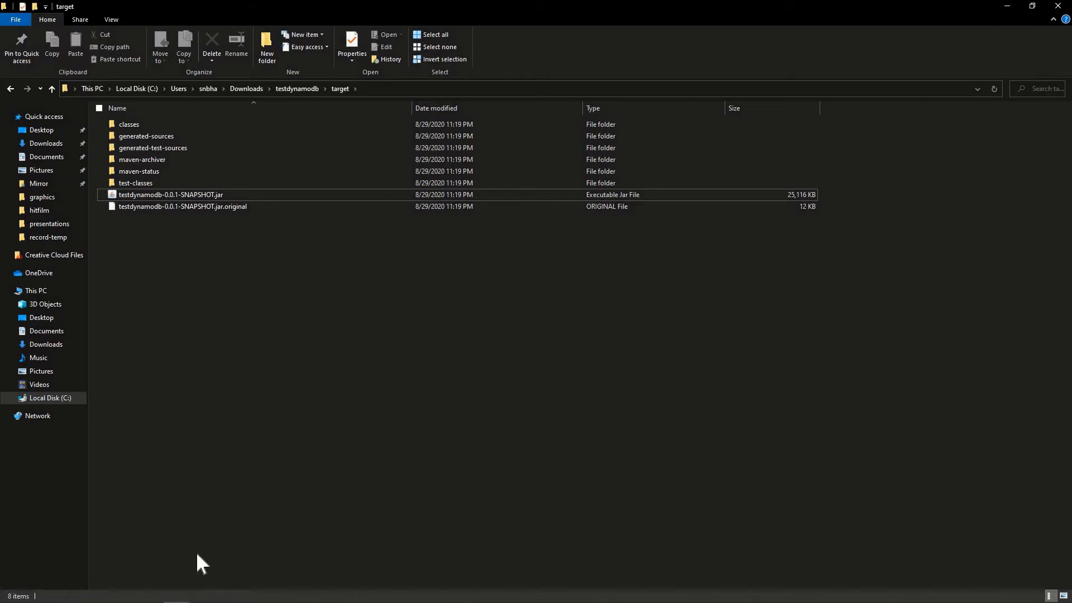
Go from the DynamoDB console to the EC2 service via the Services menu.
{"action": "left_click", "coordinate": [123, 596]}
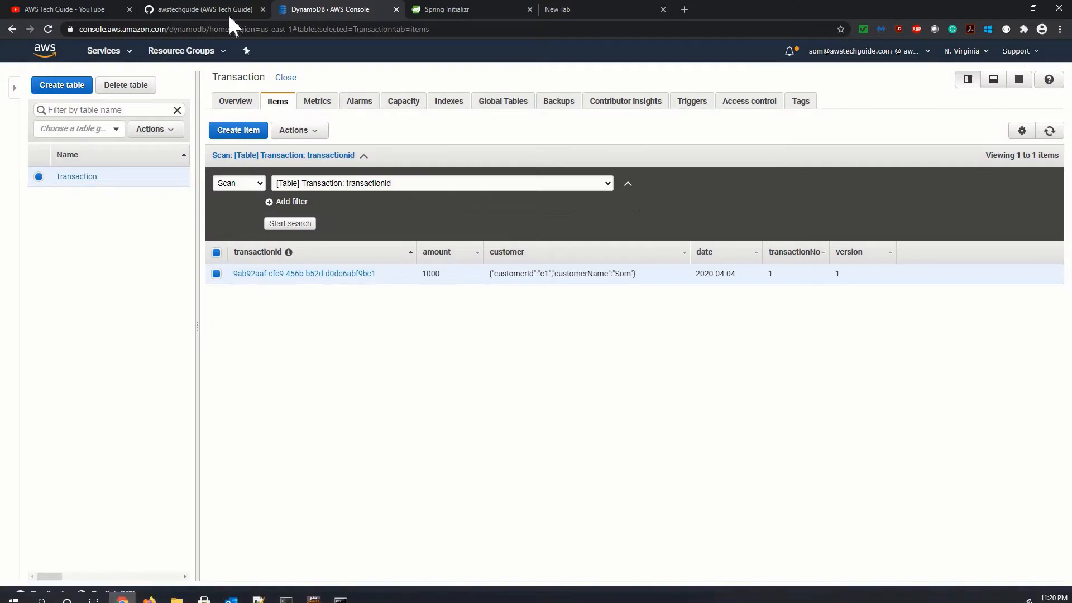
{"action": "left_click", "coordinate": [100, 54]}
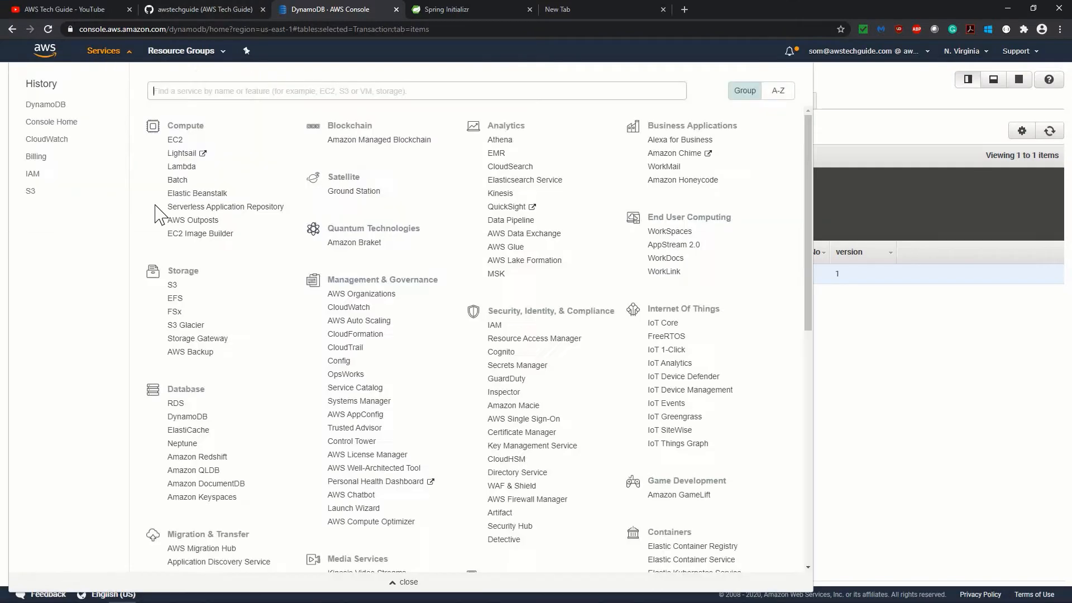
{"action": "scroll", "coordinate": [176, 148], "scroll_direction": "down", "scroll_amount": 1}
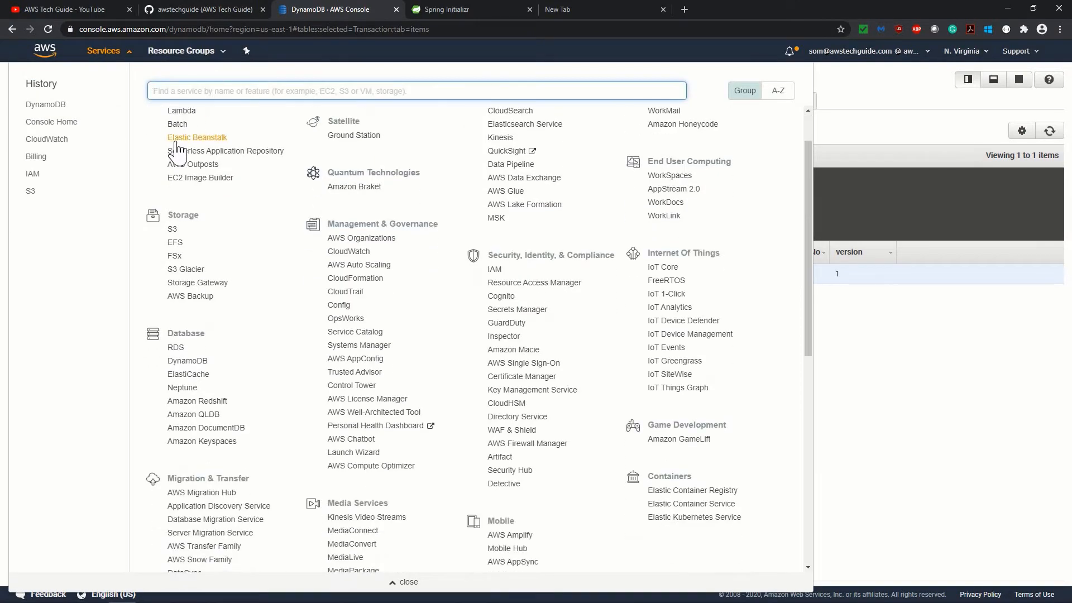
{"action": "scroll", "coordinate": [175, 148], "scroll_direction": "up", "scroll_amount": 1}
{"action": "left_click", "coordinate": [175, 142]}
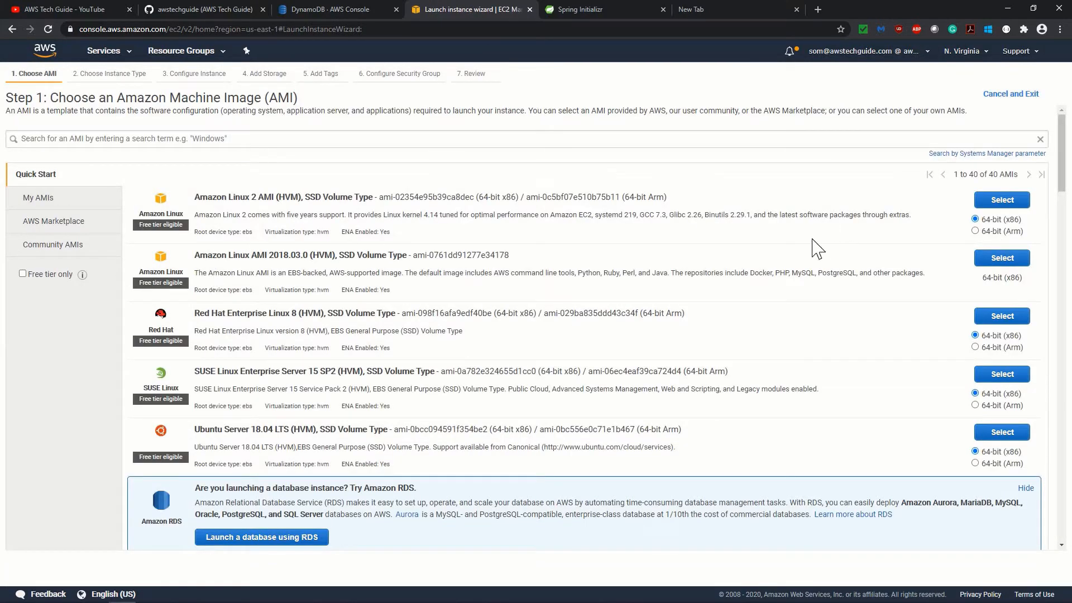
Choose the Amazon Linux AMI and keep default t2.micro, details and storage settings.
{"action": "left_click", "coordinate": [1008, 264]}
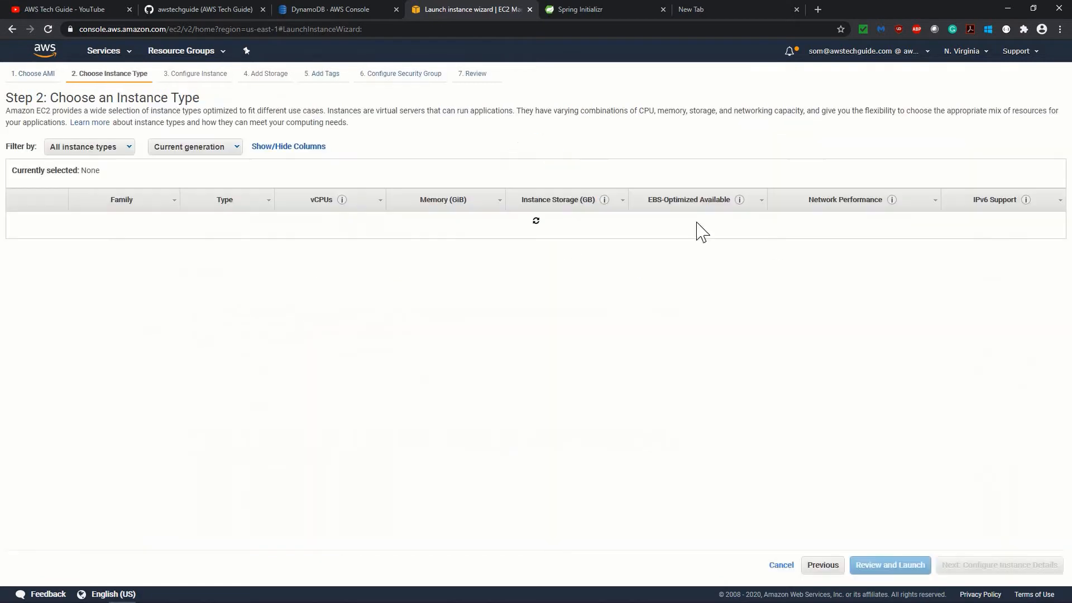
{"action": "left_click", "coordinate": [990, 570]}
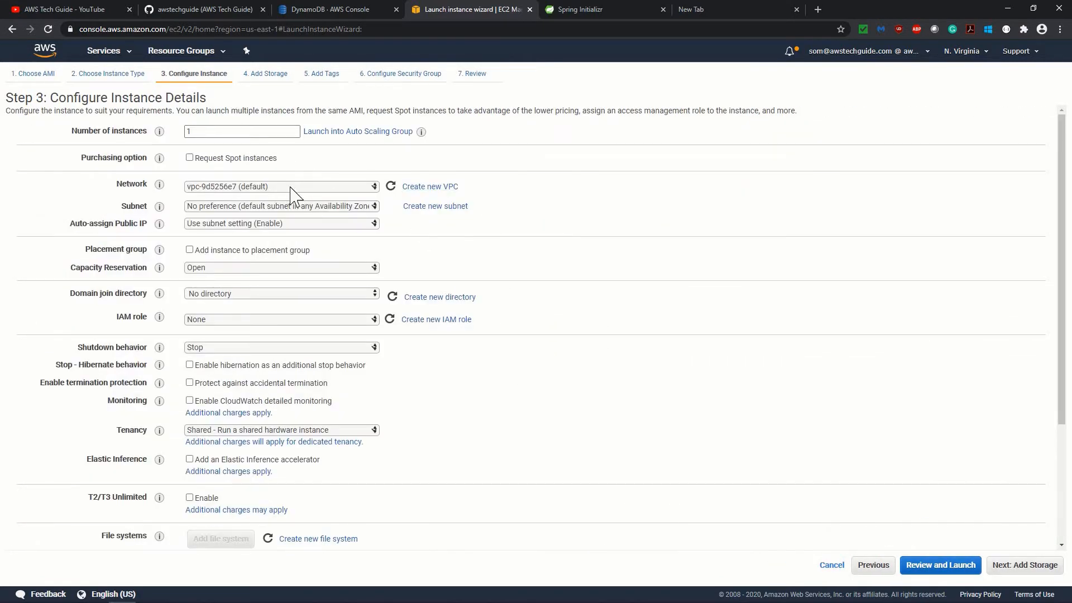
{"action": "left_click", "coordinate": [1027, 569]}
{"action": "left_click", "coordinate": [1028, 569]}
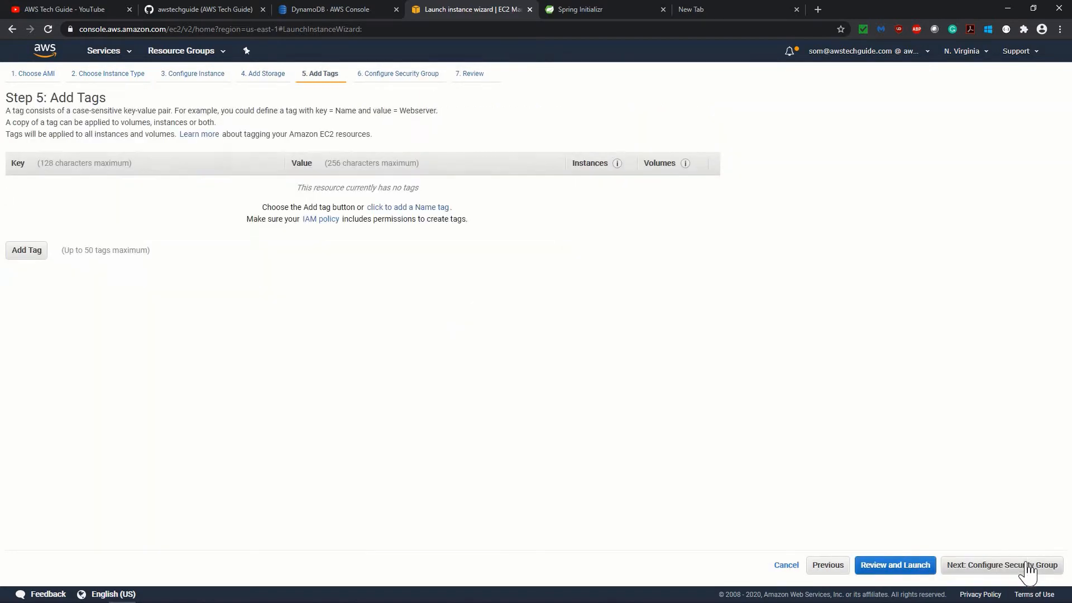
{"action": "left_click", "coordinate": [1029, 566]}
Apply the existing sg_kubernetes security group and proceed to the launch review.
{"action": "left_click", "coordinate": [177, 154]}
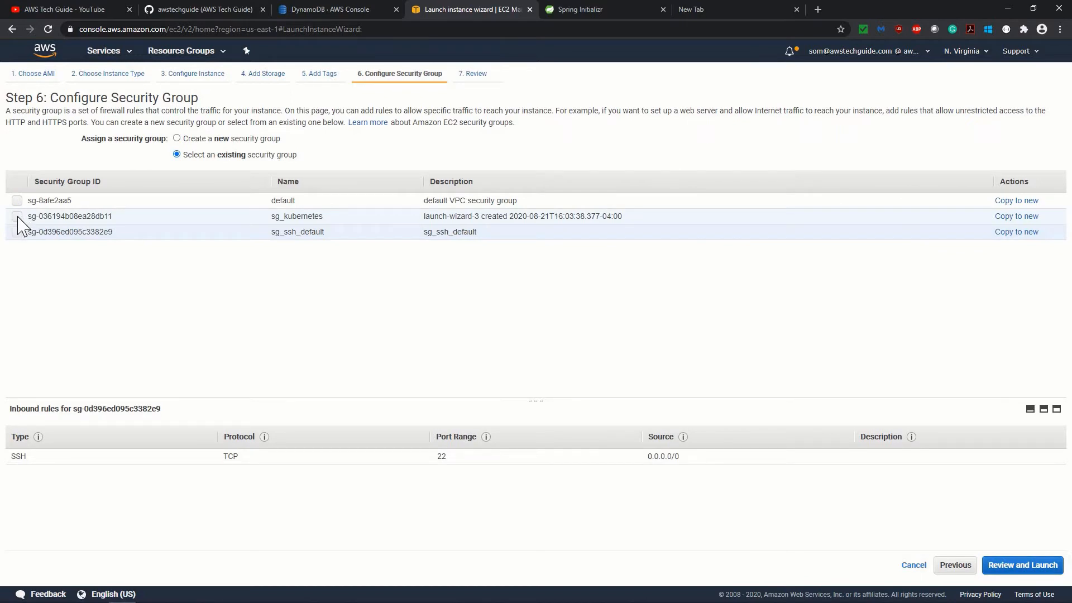
{"action": "left_click", "coordinate": [17, 216]}
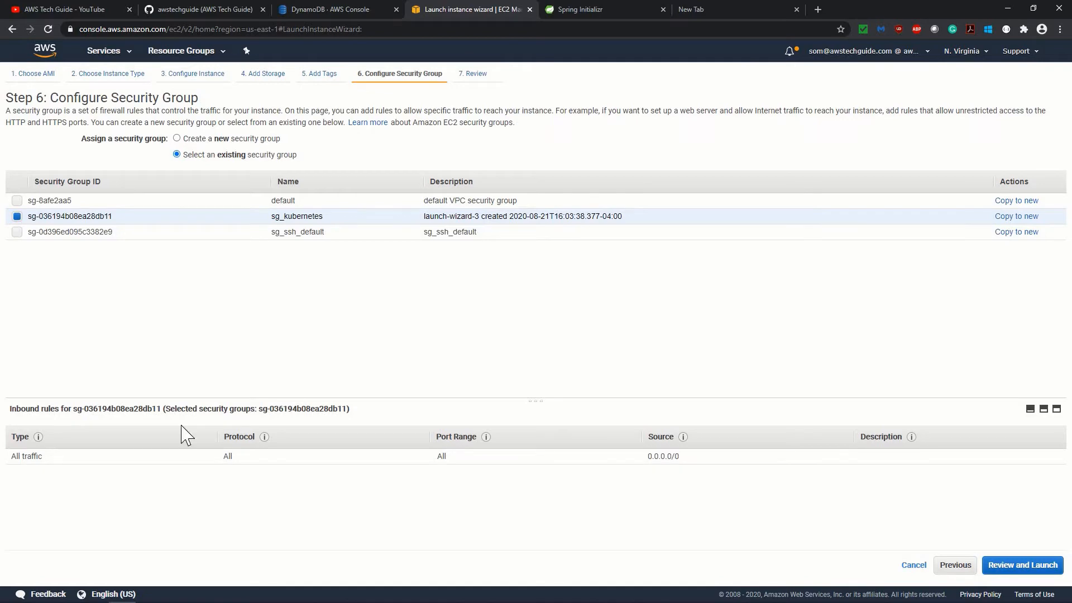
{"action": "left_click", "coordinate": [1022, 565]}
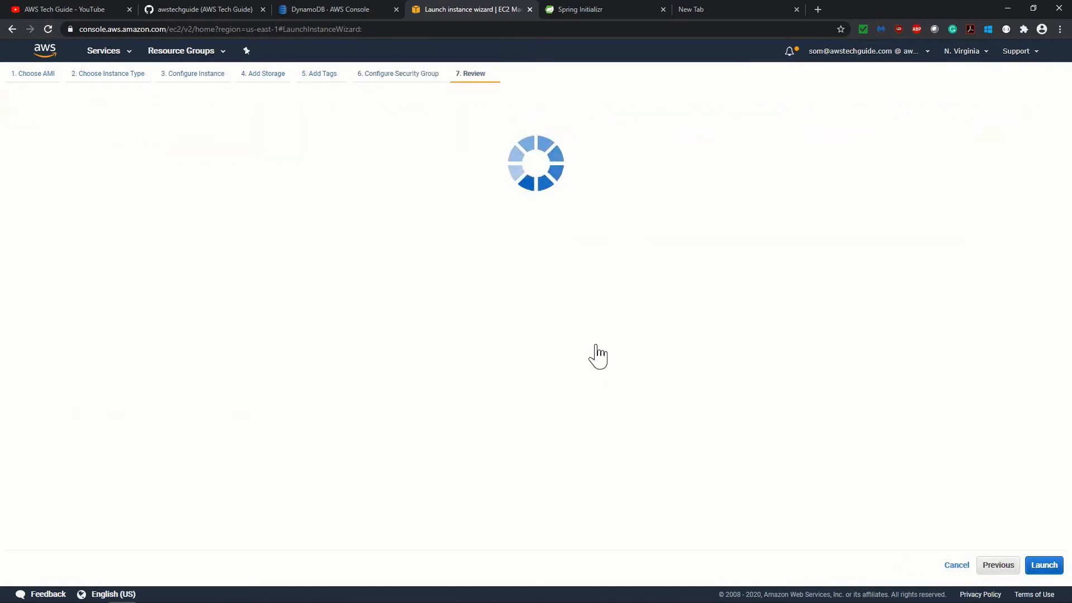
{"action": "scroll", "coordinate": [921, 486], "scroll_direction": "down", "scroll_amount": 1}
Launch the instance with the awstg-us-east1-cicd key pair, acknowledging the private key.
{"action": "left_click", "coordinate": [1039, 567]}
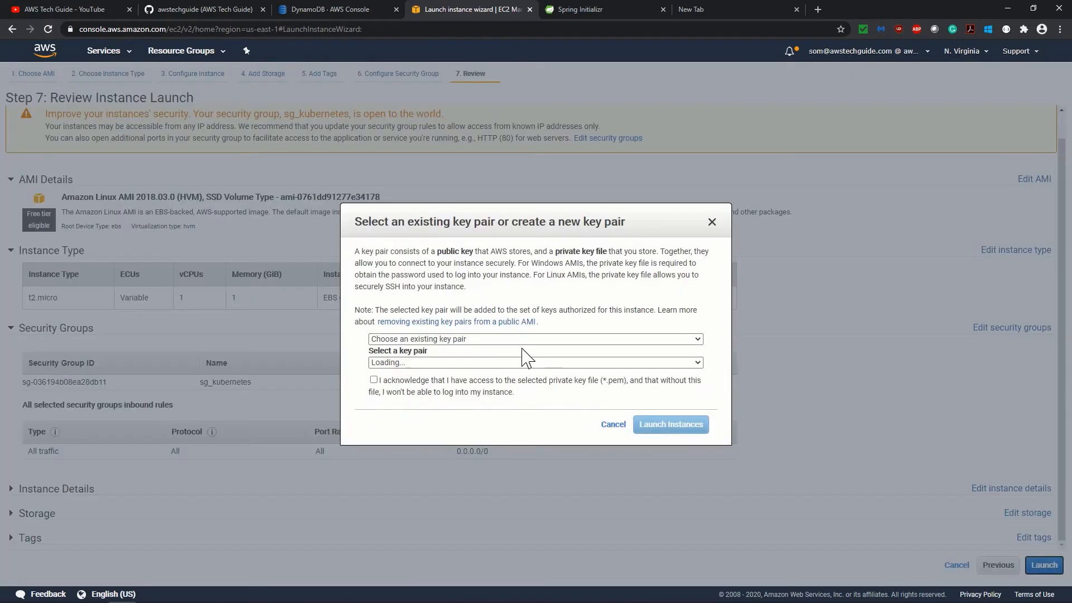
{"action": "left_click", "coordinate": [431, 363]}
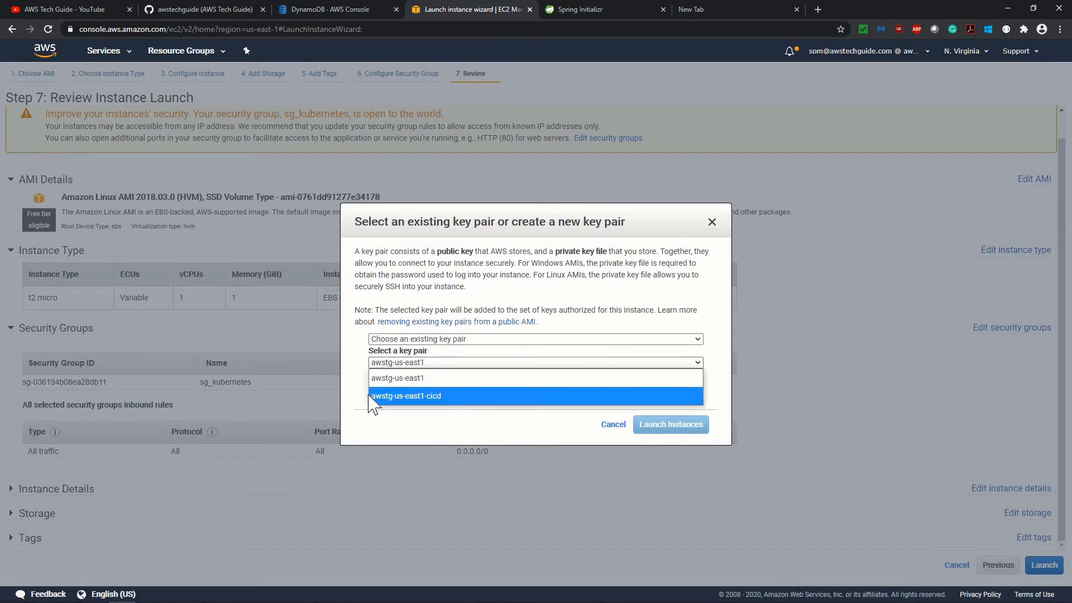
{"action": "left_click", "coordinate": [402, 397]}
{"action": "left_click", "coordinate": [373, 379]}
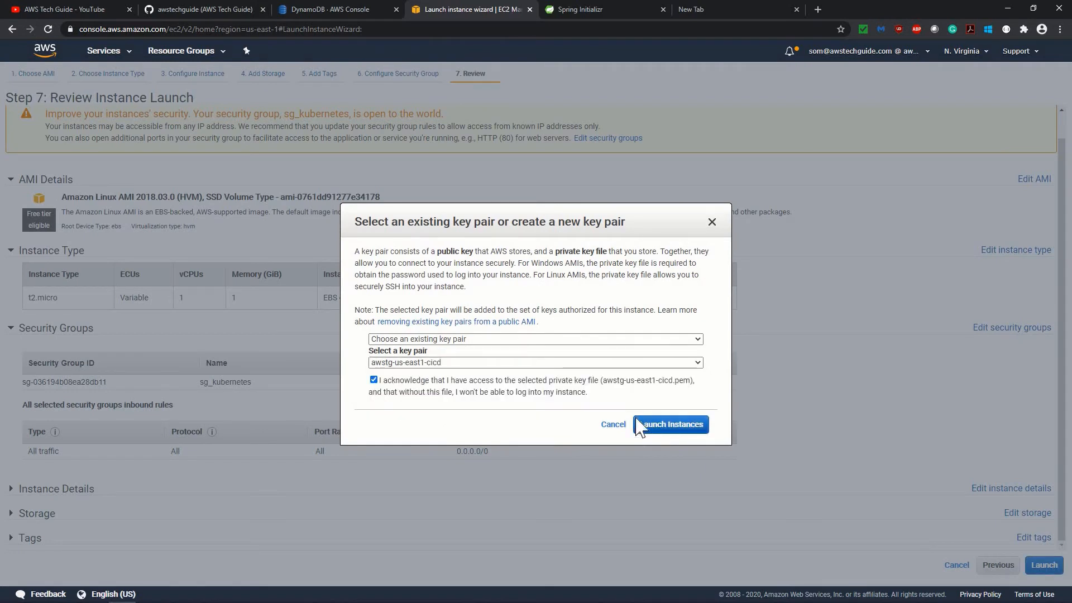
{"action": "left_click", "coordinate": [657, 434]}
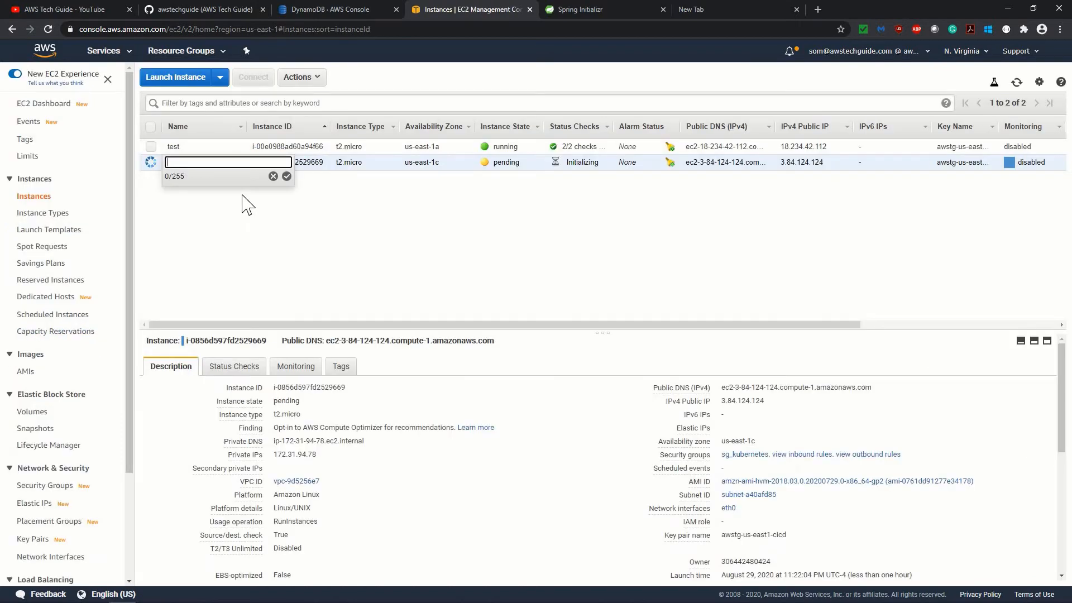
{"action": "type", "text": "dynamoDB"}
Name the instance dynamoDB and paste its public DNS as the SuperPuTTY session host.
{"action": "key", "text": "Return"}
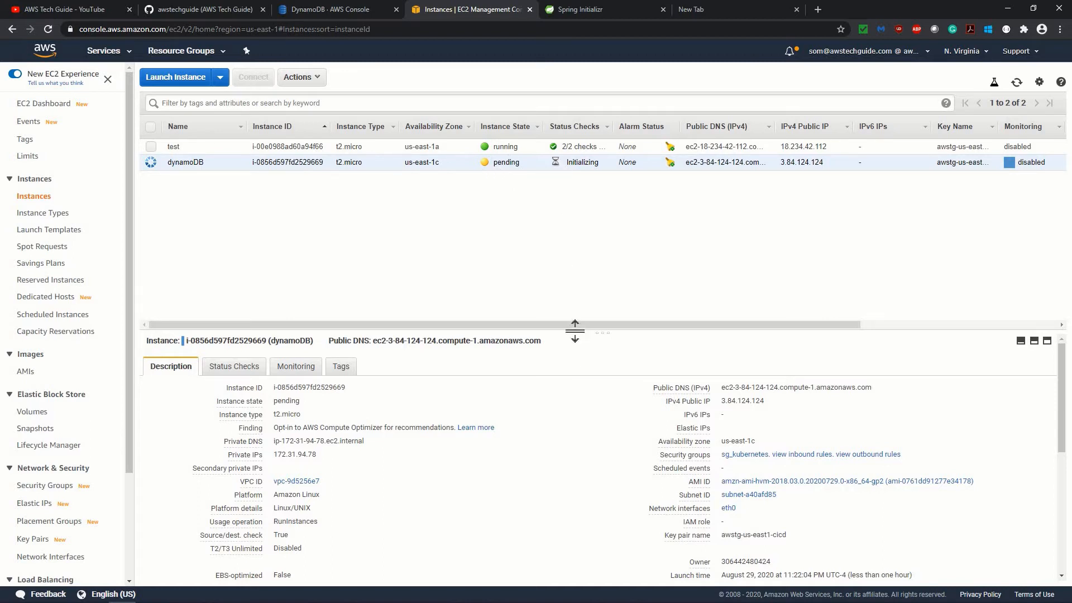
{"action": "left_click_drag", "start_coordinate": [575, 333], "coordinate": [569, 223]}
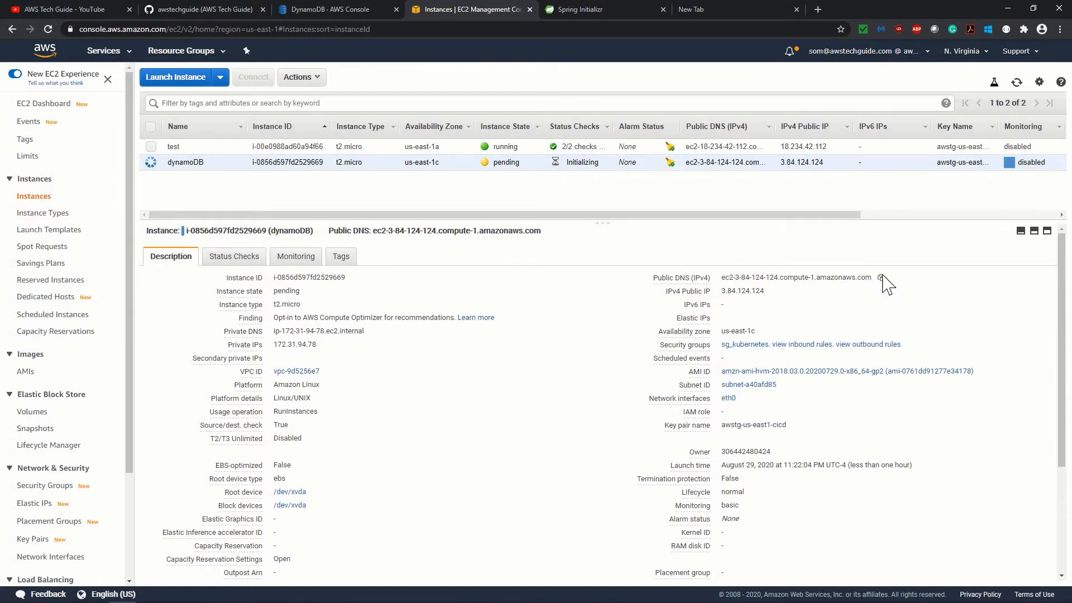
{"action": "left_click", "coordinate": [881, 278]}
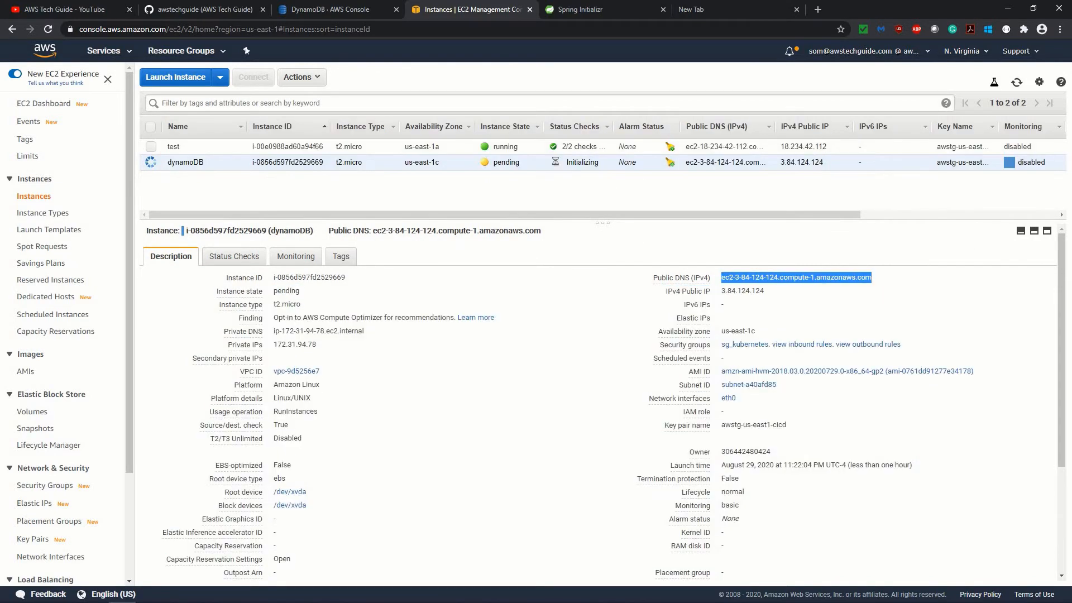
{"action": "key", "text": "alt+Tab"}
{"action": "key", "text": "ctrl+v"}
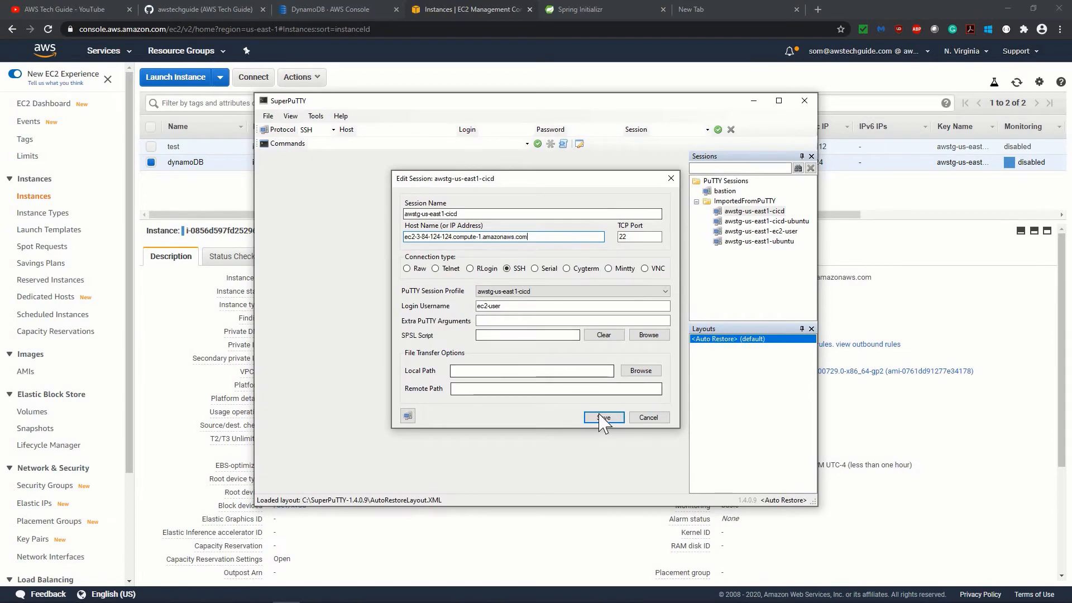
Save the session and connect over SSH as ec2-user, trusting the host key, full screen.
{"action": "left_click", "coordinate": [612, 417]}
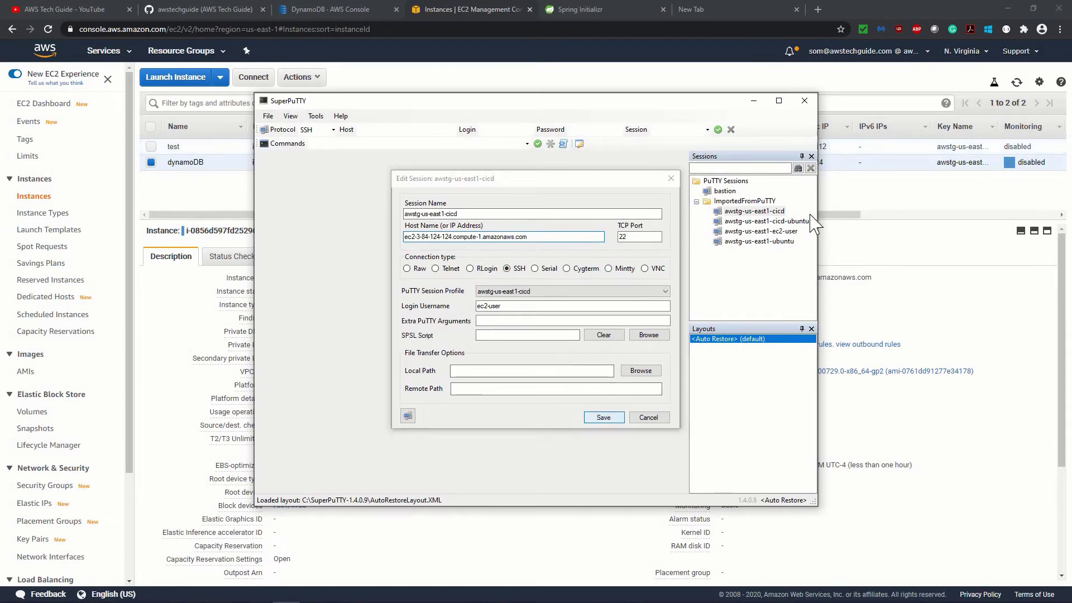
{"action": "double_click", "coordinate": [755, 211]}
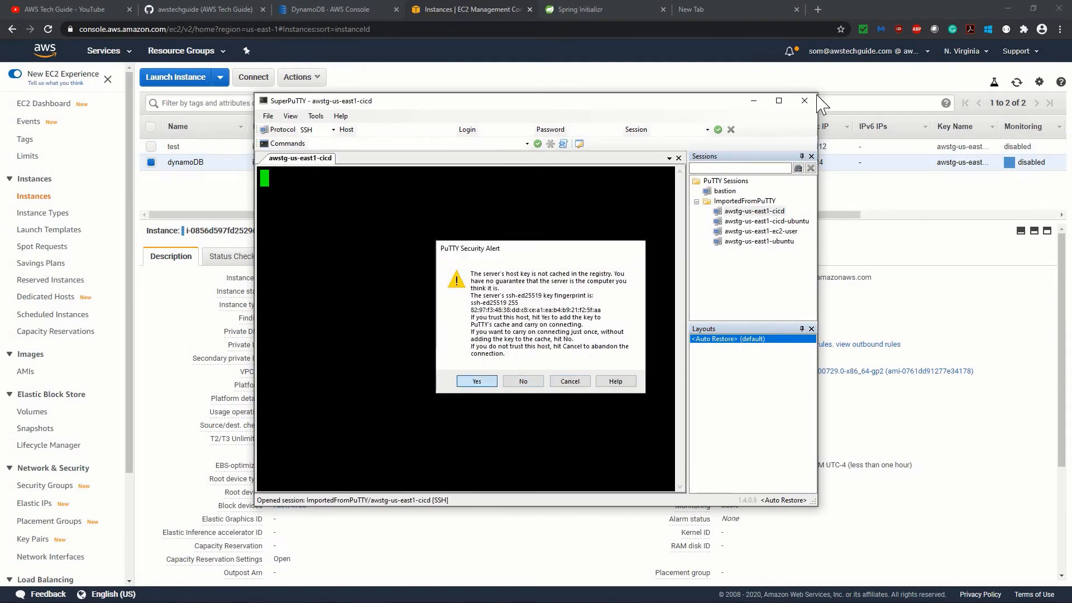
{"action": "left_click", "coordinate": [475, 381]}
{"action": "left_click", "coordinate": [779, 101]}
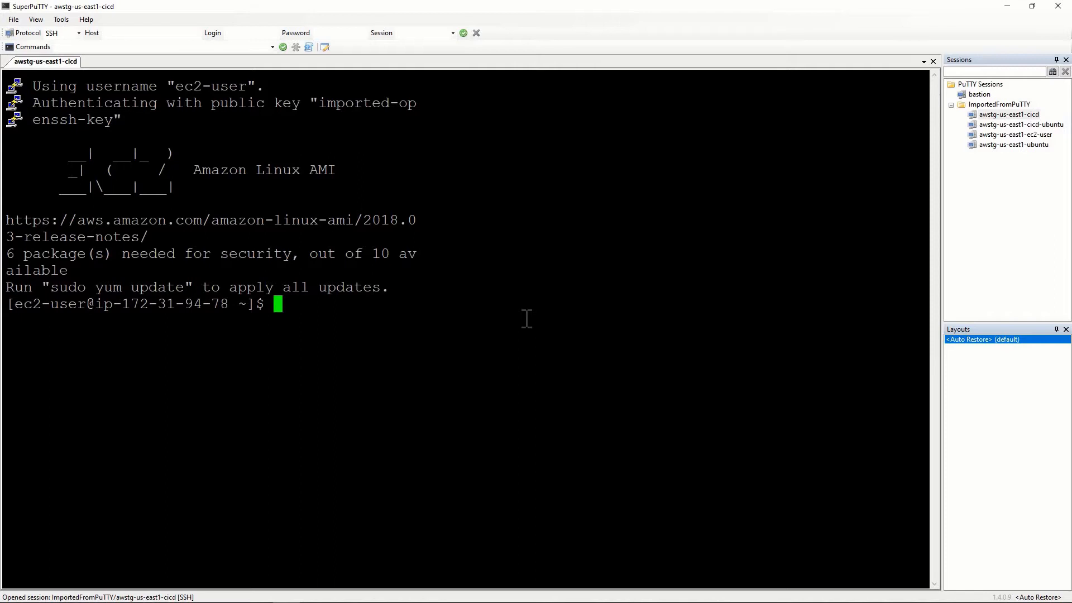
{"action": "type", "text": "sudo yu"}
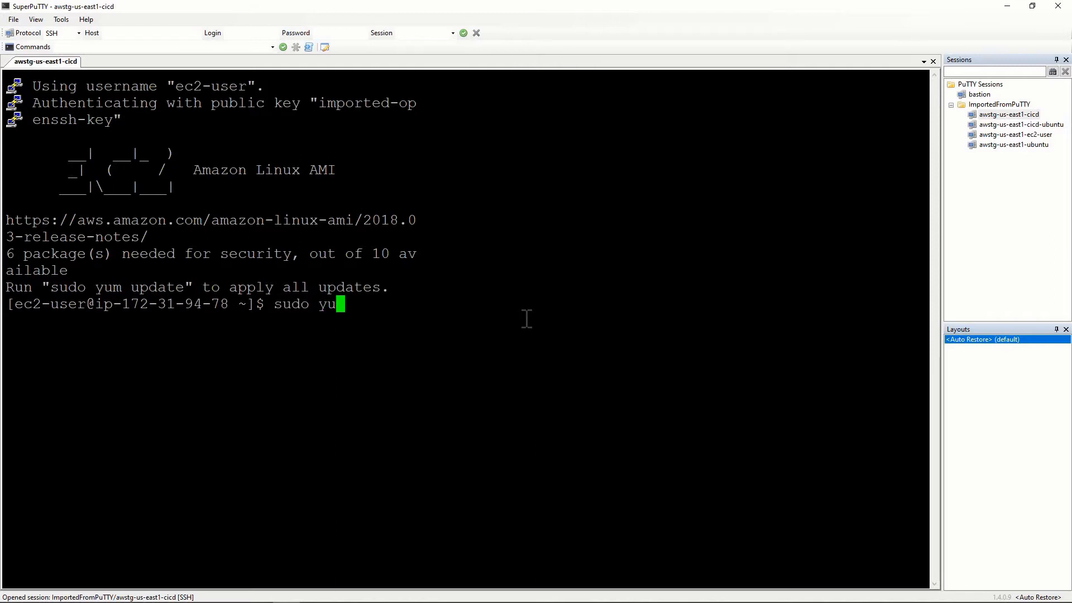
{"action": "type", "text": "m "}
{"action": "type", "text": "update -y"}
Update the server's packages with sudo yum update -y and clear the terminal.
{"action": "key", "text": "Return"}
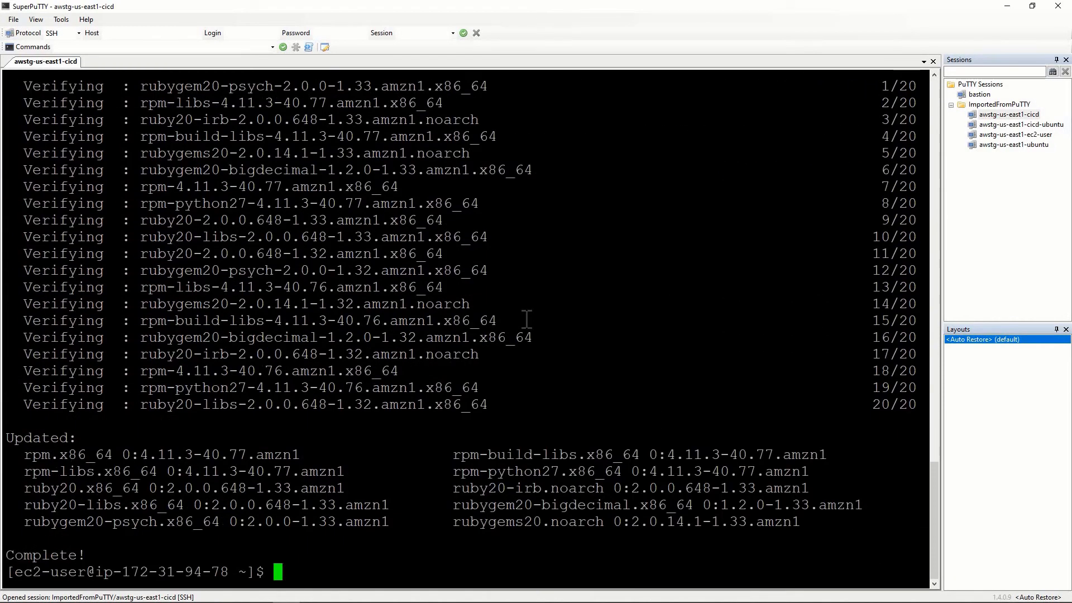
{"action": "type", "text": "cle"}
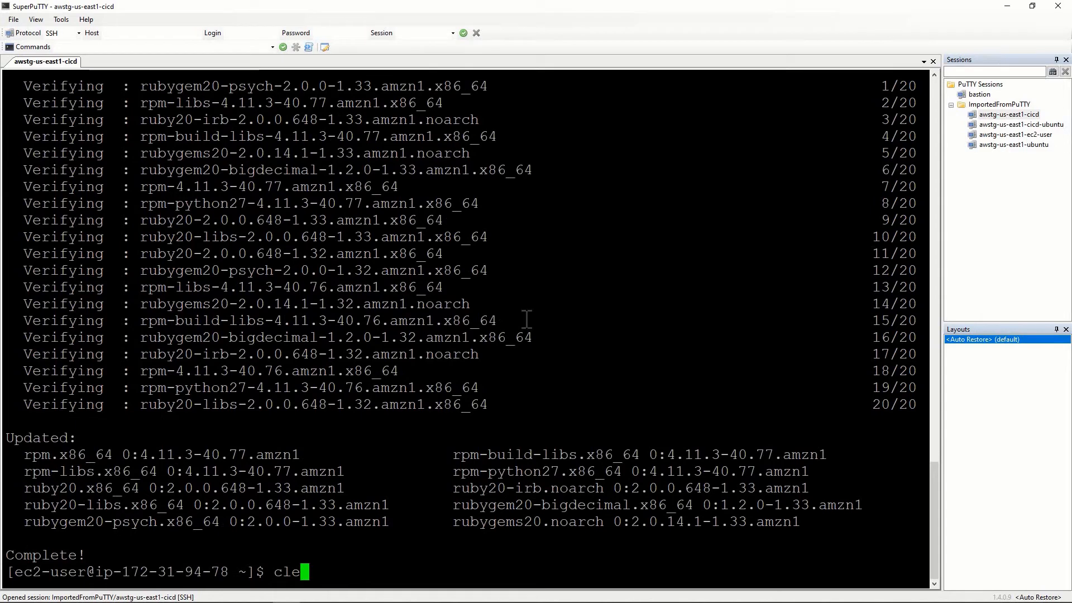
{"action": "type", "text": "ar"}
{"action": "key", "text": "Return"}
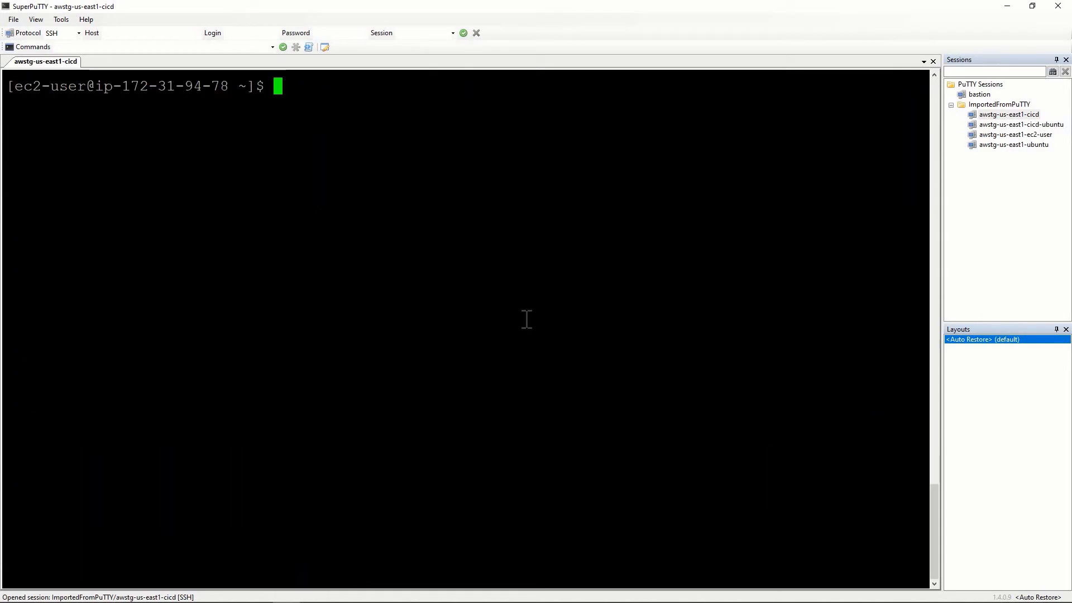
{"action": "type", "text": "java -"}
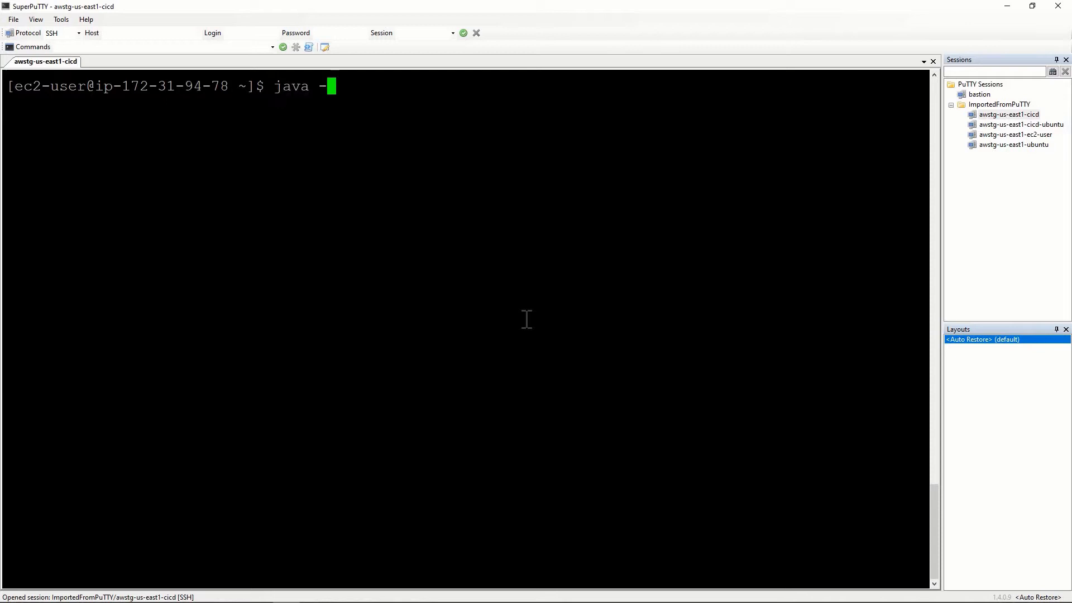
{"action": "type", "text": "version"}
Check java -version, then install java-1.8.0 with yum after fixing the 'jaba' typo.
{"action": "key", "text": "Return"}
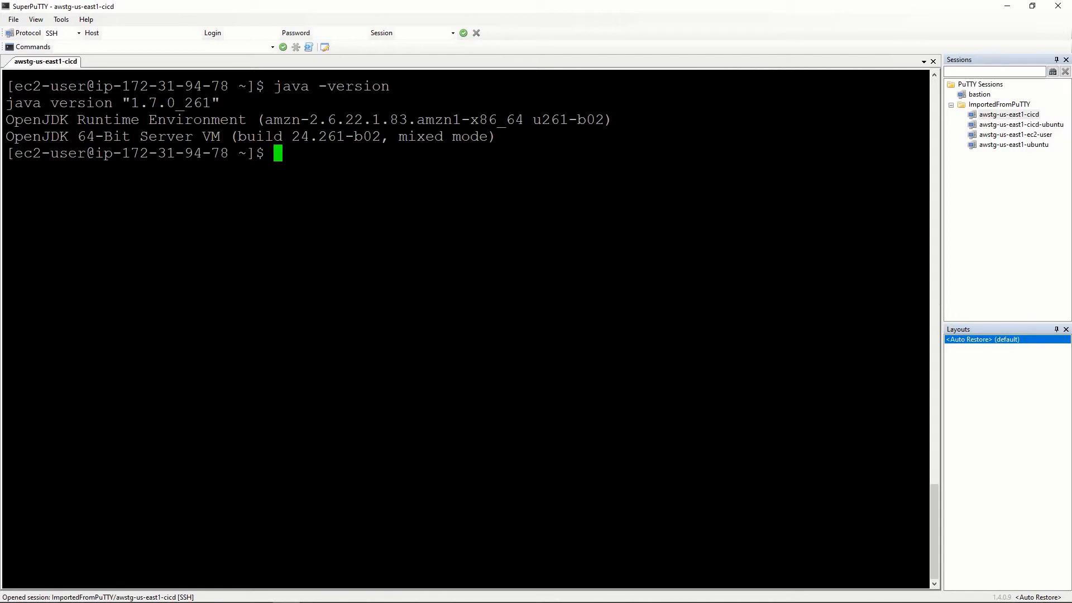
{"action": "type", "text": "sudo "}
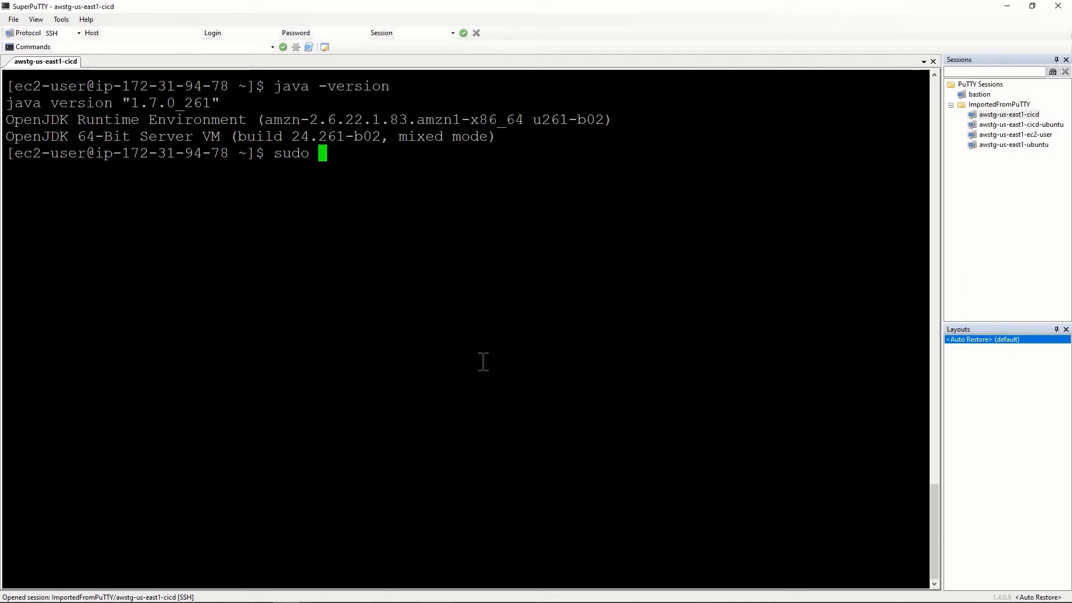
{"action": "type", "text": "yum inst"}
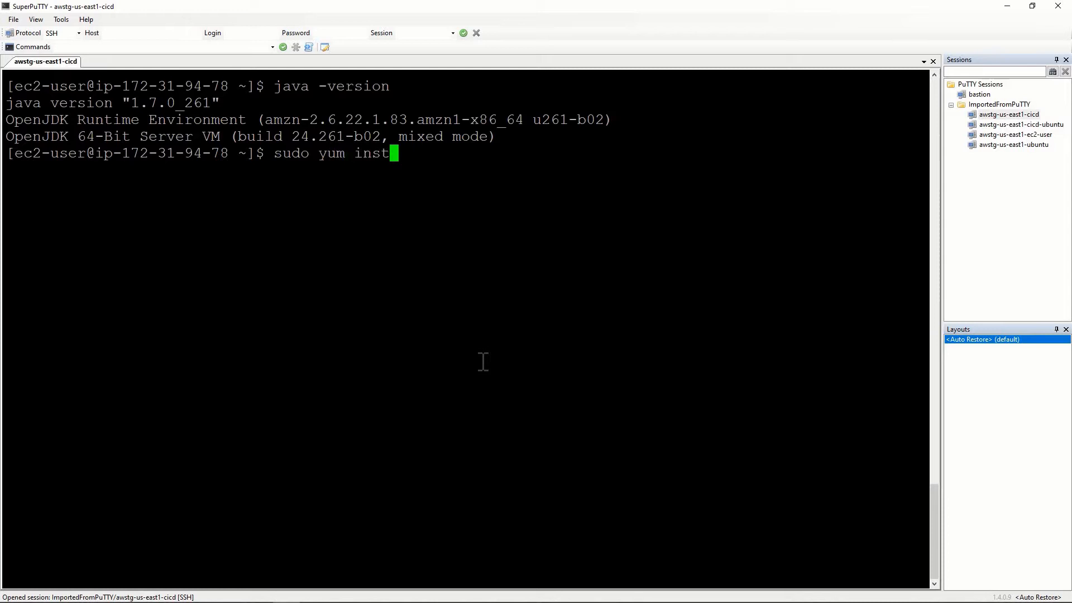
{"action": "type", "text": "all jaba"}
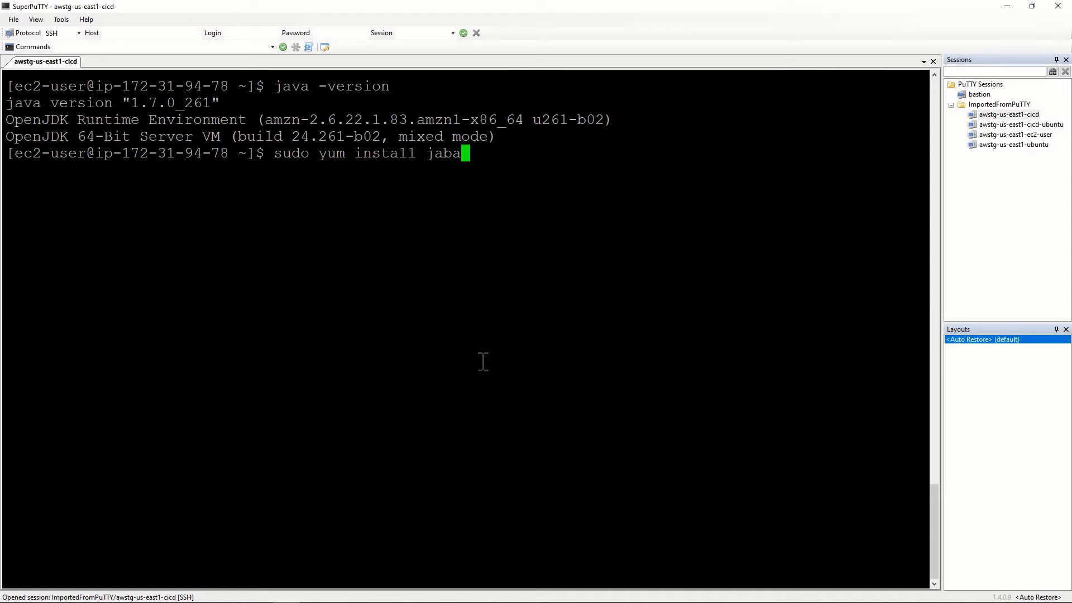
{"action": "type", "text": "-1."}
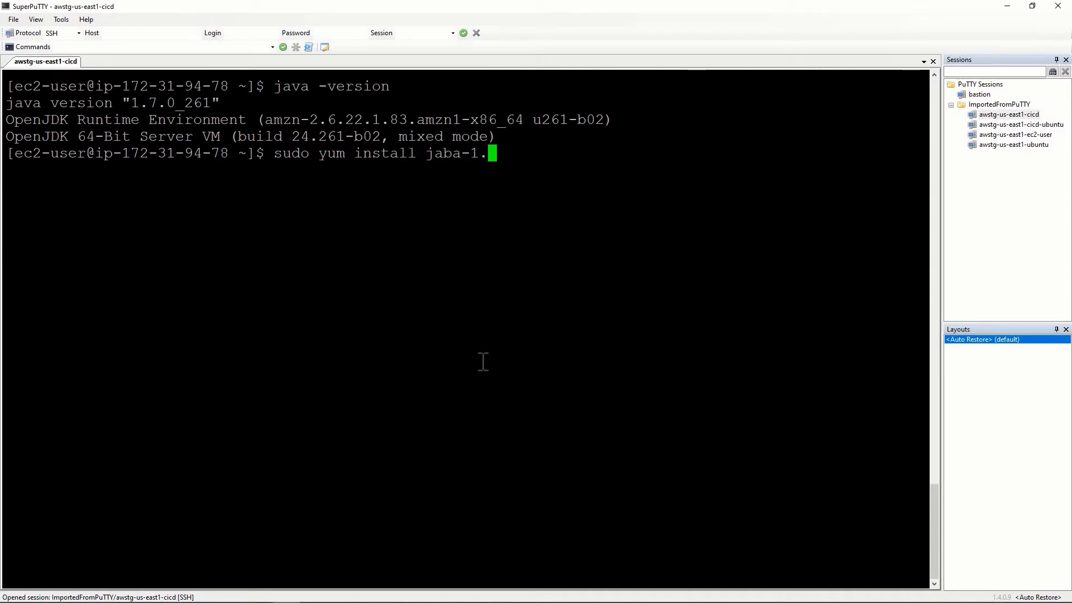
{"action": "type", "text": "8.0"}
{"action": "key", "text": "Return"}
{"action": "key", "text": "Up"}
{"action": "key", "text": "Left"}
{"action": "key", "text": "Left"}
{"action": "key", "text": "Left"}
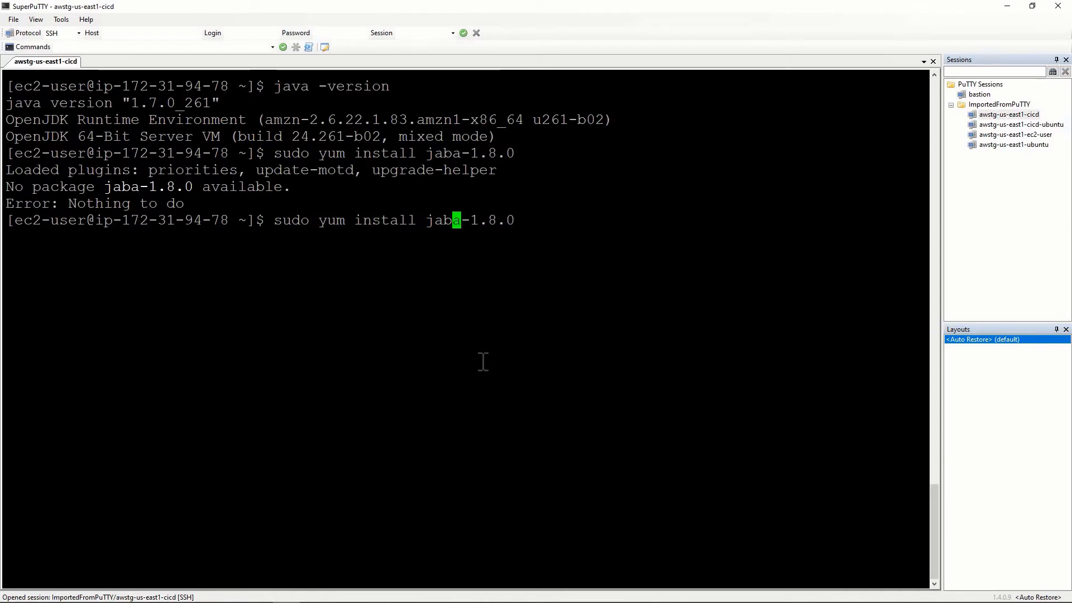
{"action": "key", "text": "BackSpace"}
{"action": "type", "text": "v"}
{"action": "key", "text": "Return"}
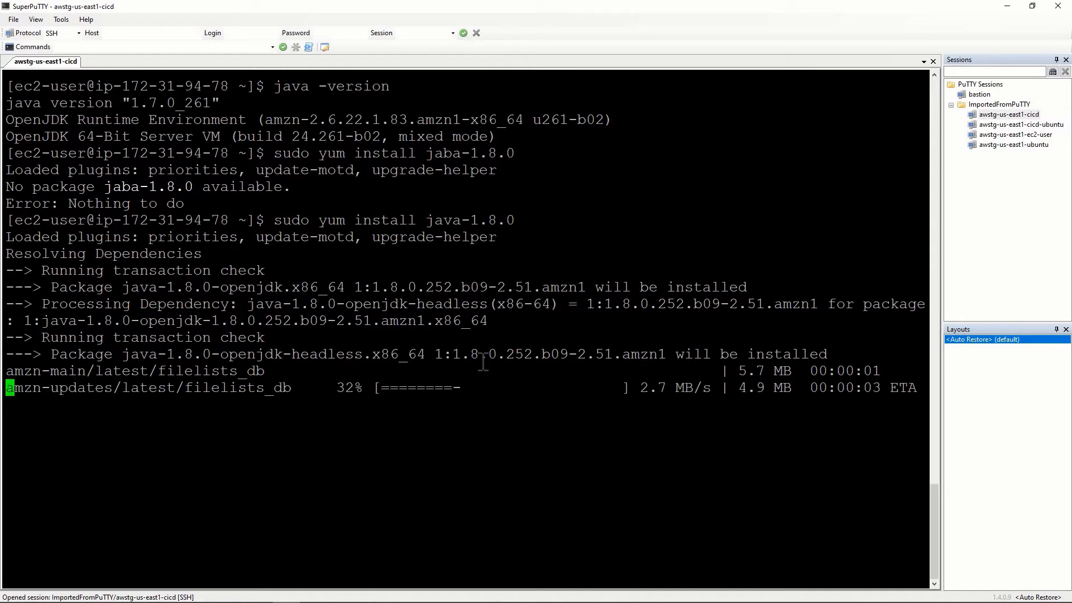
{"action": "type", "text": "clear"}
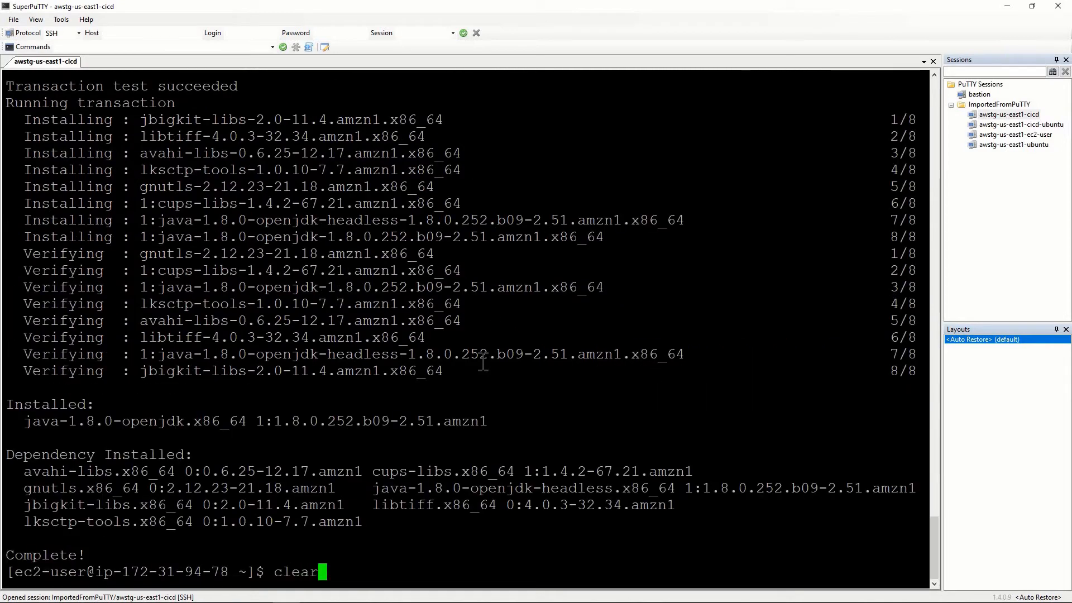
Clear the terminal and re-check java -version, still reporting 1.7.0_261.
{"action": "key", "text": "Return"}
{"action": "type", "text": "ja"}
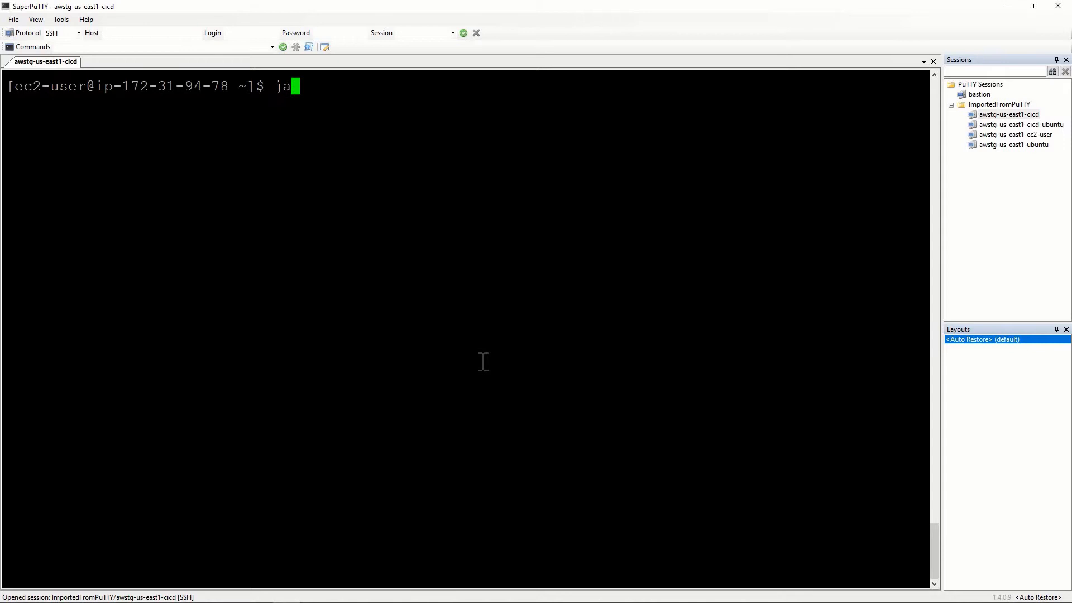
{"action": "type", "text": "va -version"}
{"action": "key", "text": "Return"}
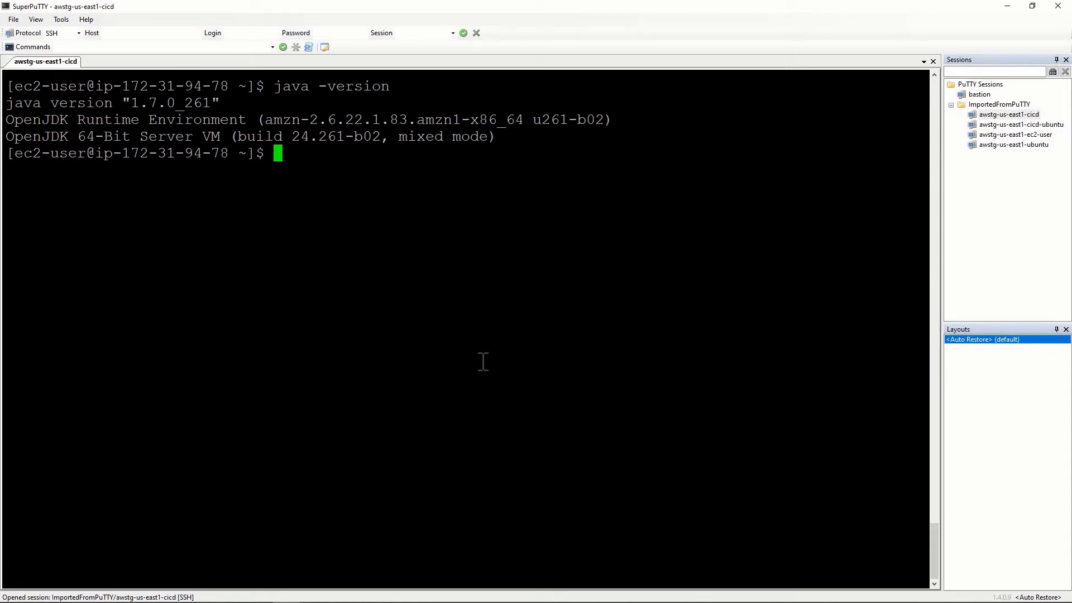
{"action": "type", "text": "sudo update"}
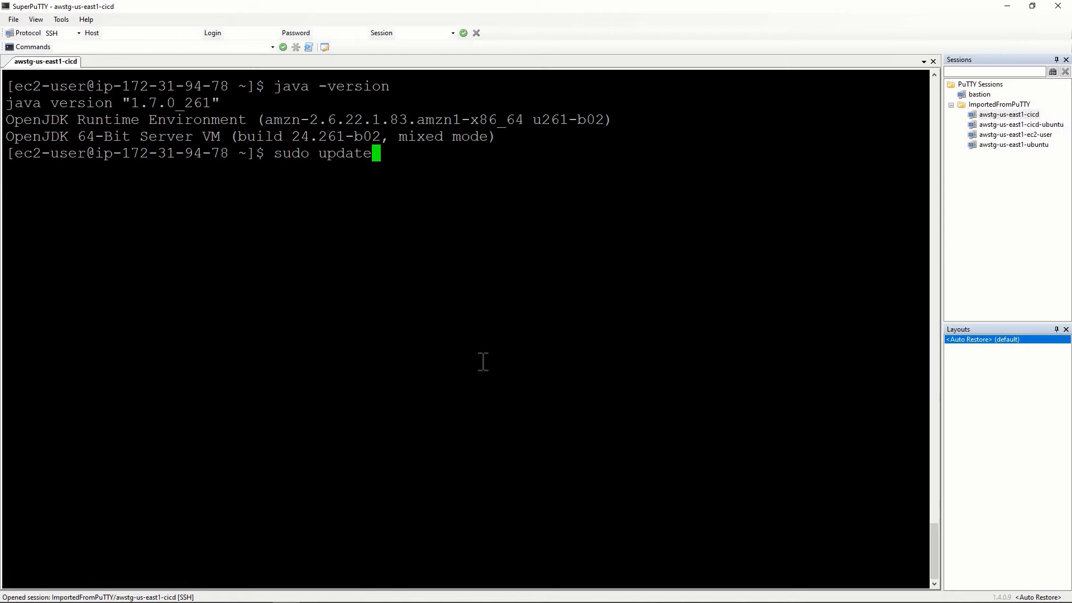
{"action": "type", "text": "-alternatives --config "}
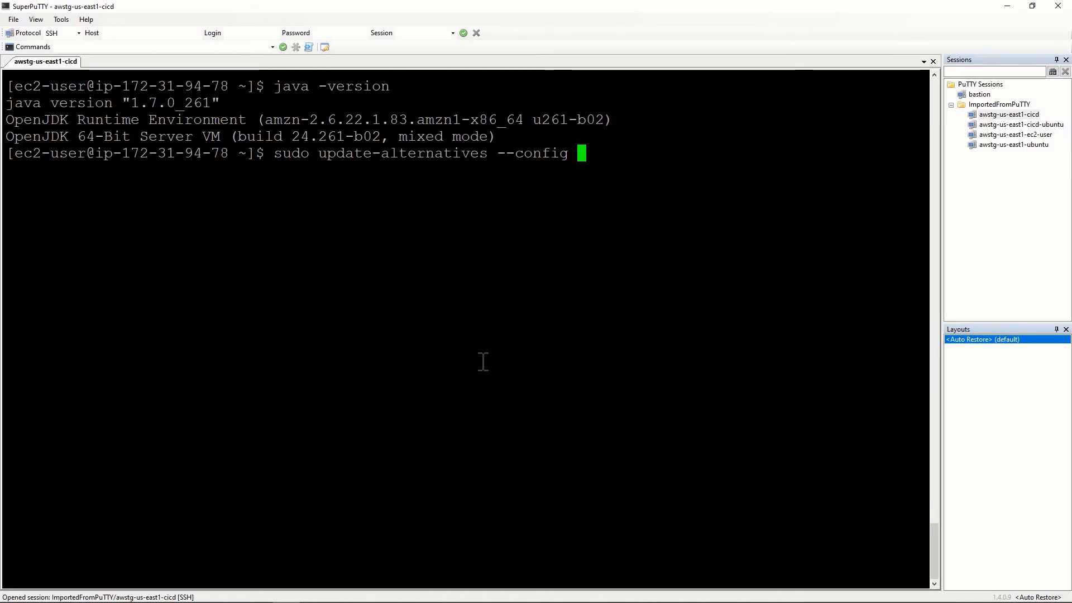
{"action": "type", "text": "java"}
Switch the default Java to alternative 2 (OpenJDK 1.8.0_252) via update-alternatives and verify.
{"action": "key", "text": "Return"}
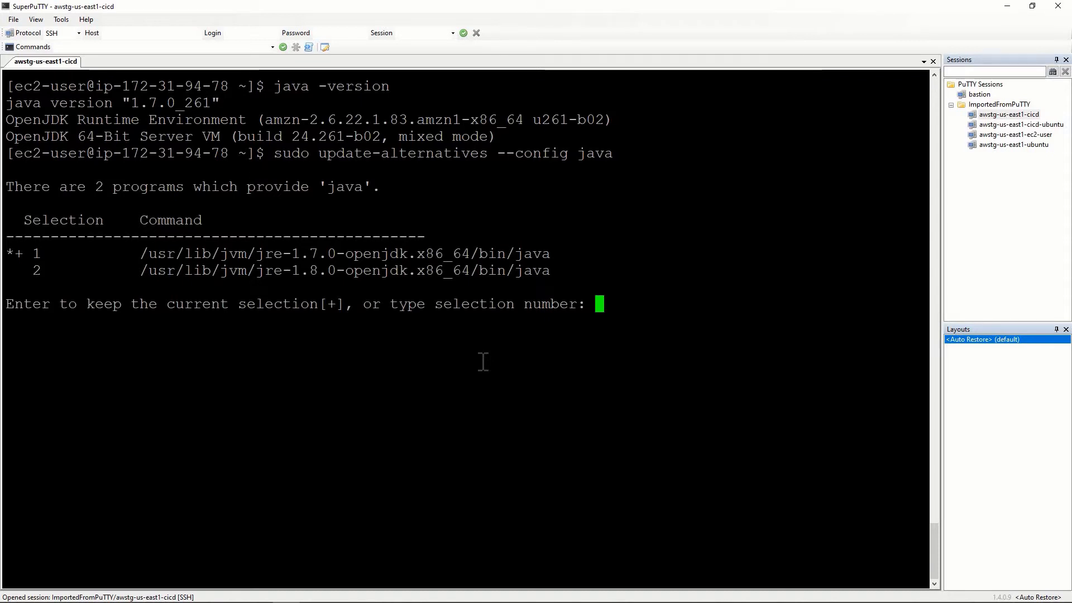
{"action": "type", "text": "2"}
{"action": "key", "text": "Return"}
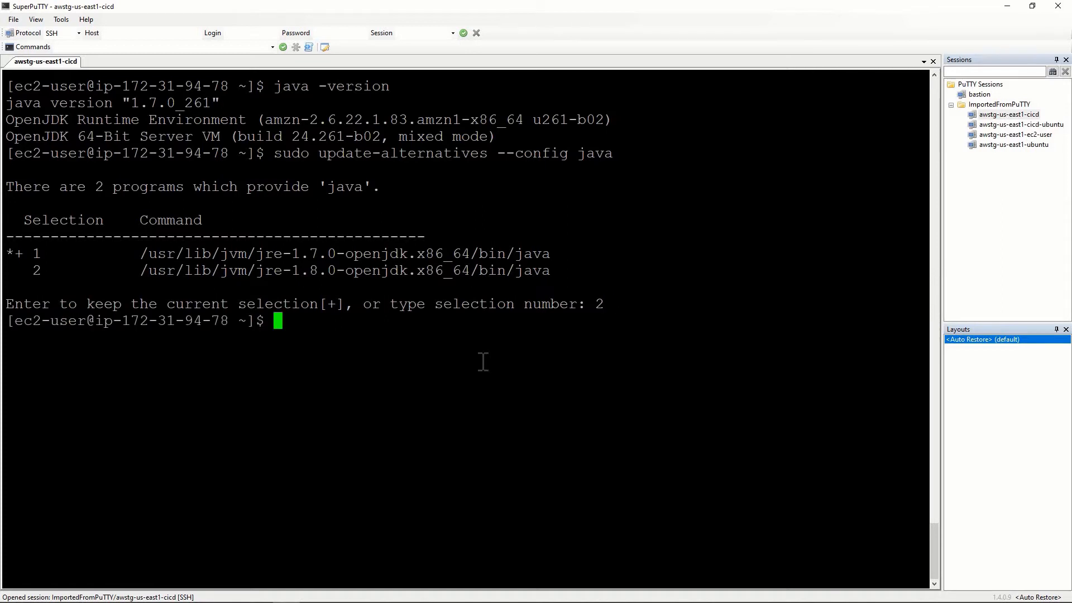
{"action": "type", "text": "java -v"}
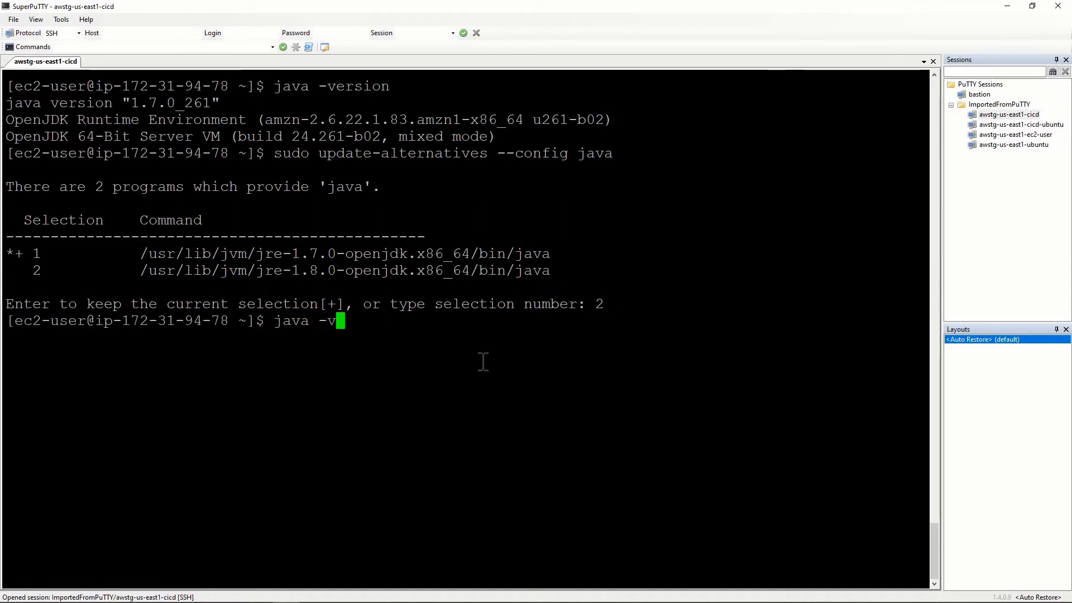
{"action": "type", "text": "ersion"}
{"action": "key", "text": "Return"}
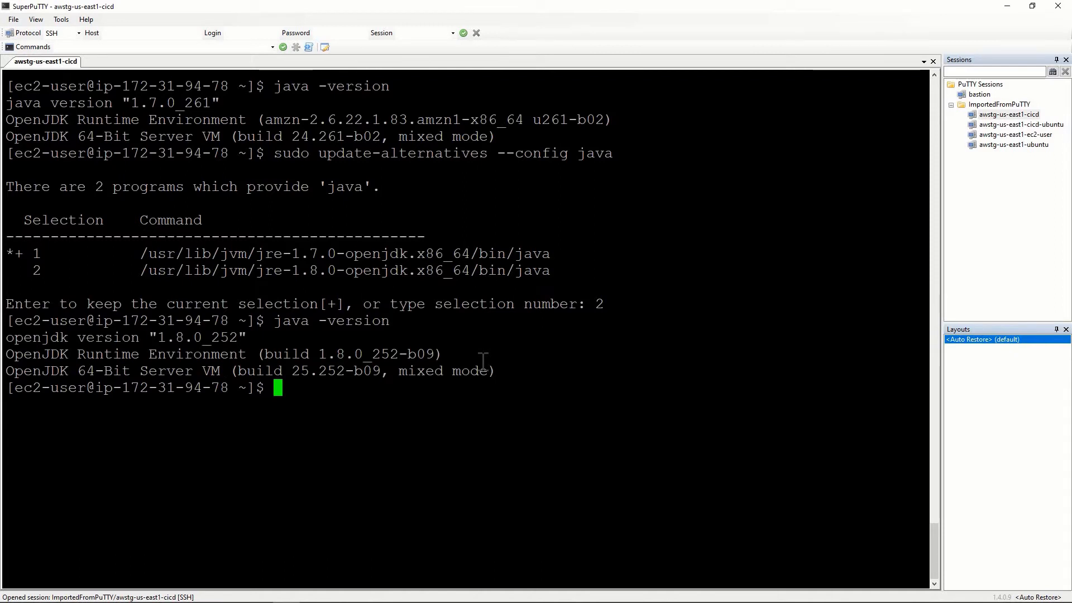
{"action": "type", "text": "clear"}
{"action": "key", "text": "Return"}
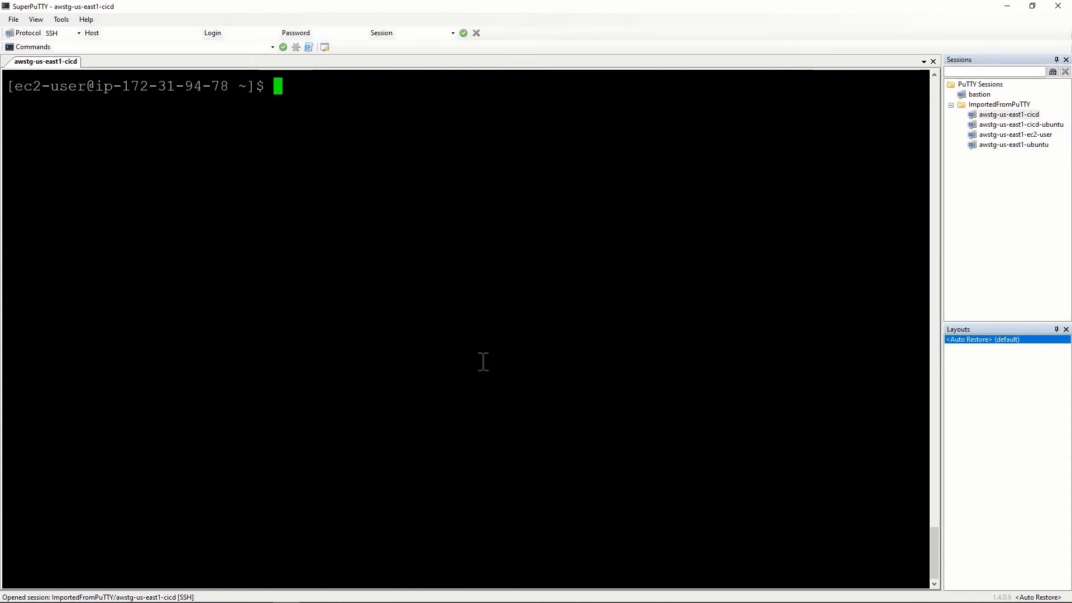
{"action": "type", "text": "ll"}
List the ec2-user home directory with ll, which reports total 0 (empty).
{"action": "key", "text": "Return"}
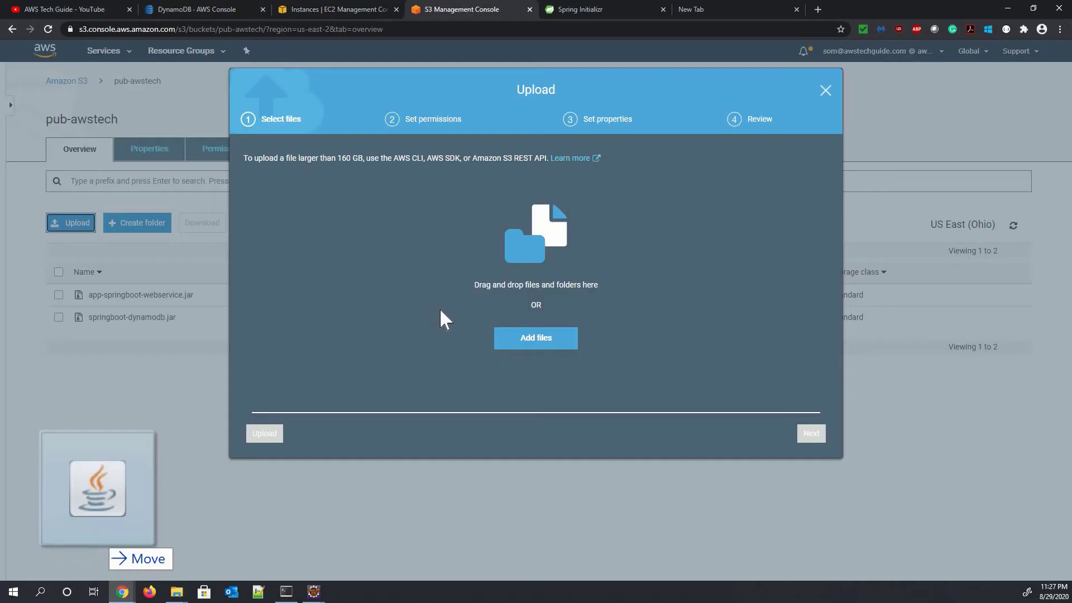
Upload testdynamodb-0.0.1-SNAPSHOT.jar to the pub-awstech bucket with Block all public access turned off.
{"action": "left_click_drag", "start_coordinate": [108, 511], "coordinate": [441, 319]}
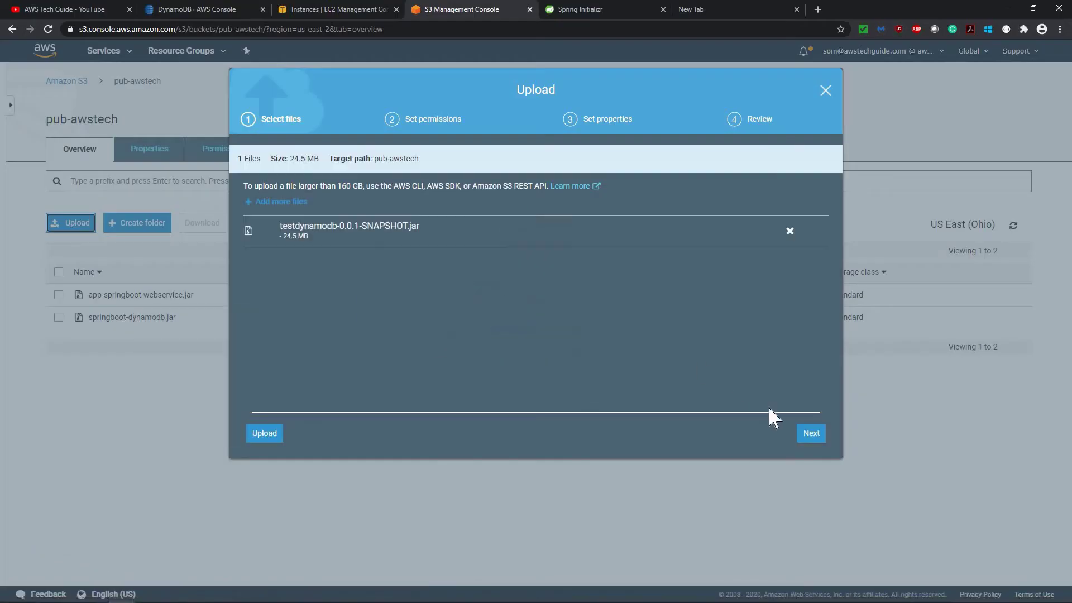
{"action": "left_click", "coordinate": [806, 436]}
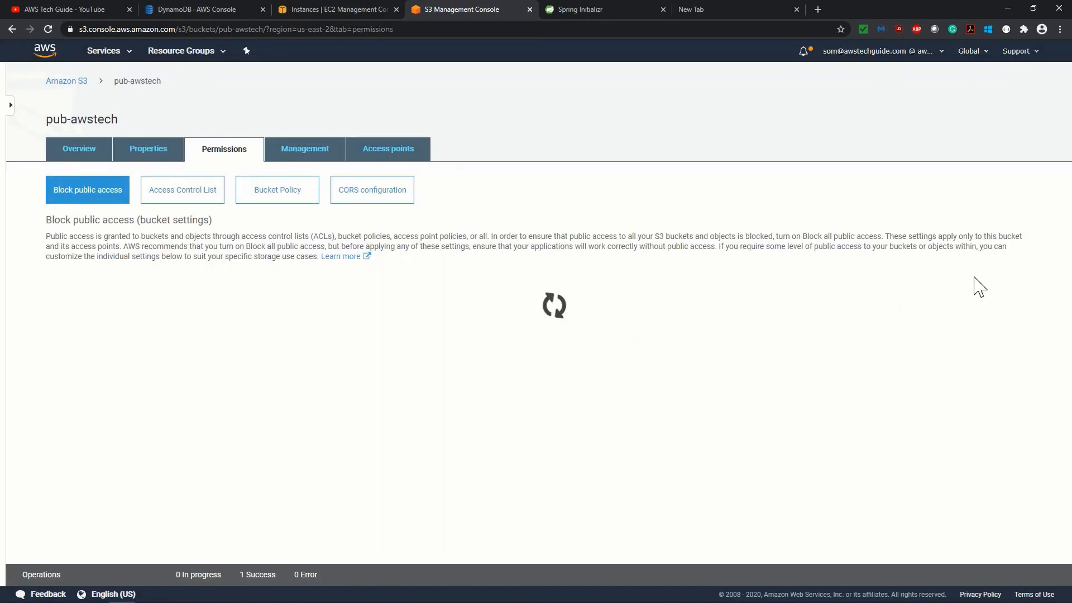
{"action": "left_click", "coordinate": [67, 290]}
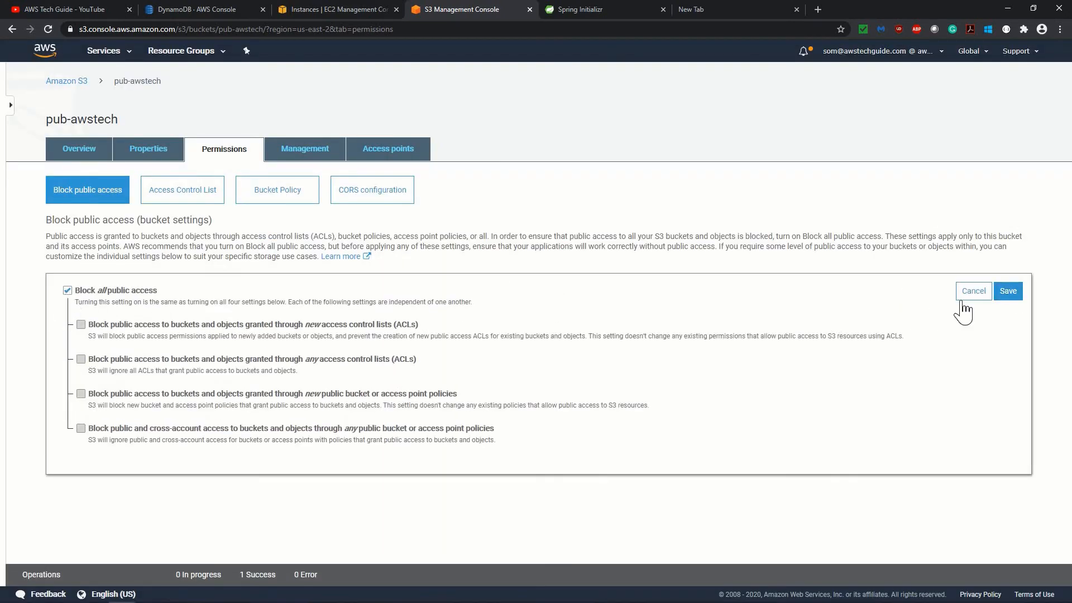
{"action": "left_click", "coordinate": [1008, 291]}
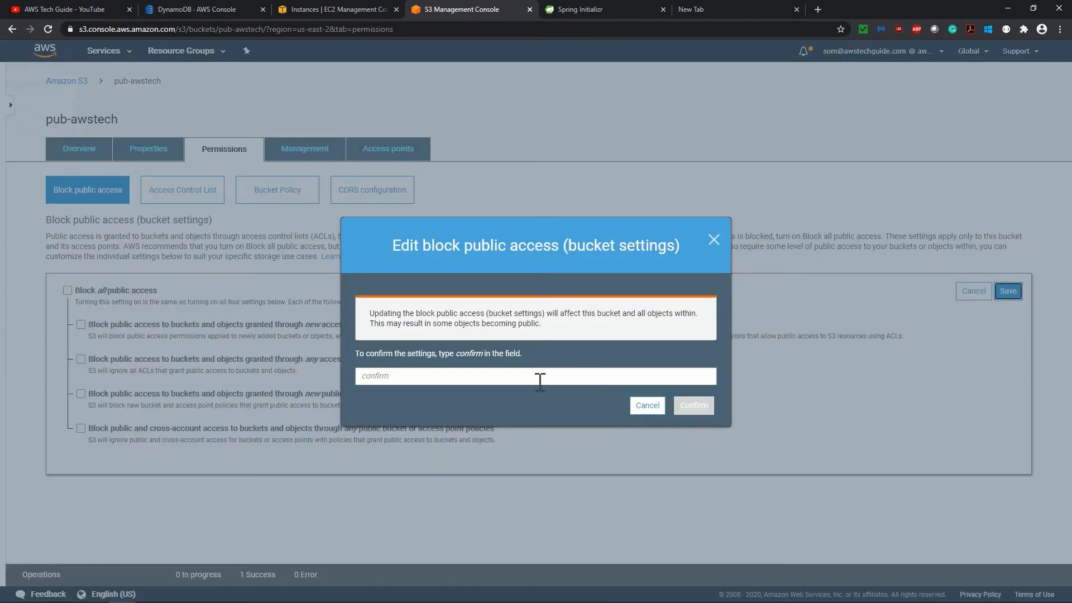
{"action": "type", "text": "conf"}
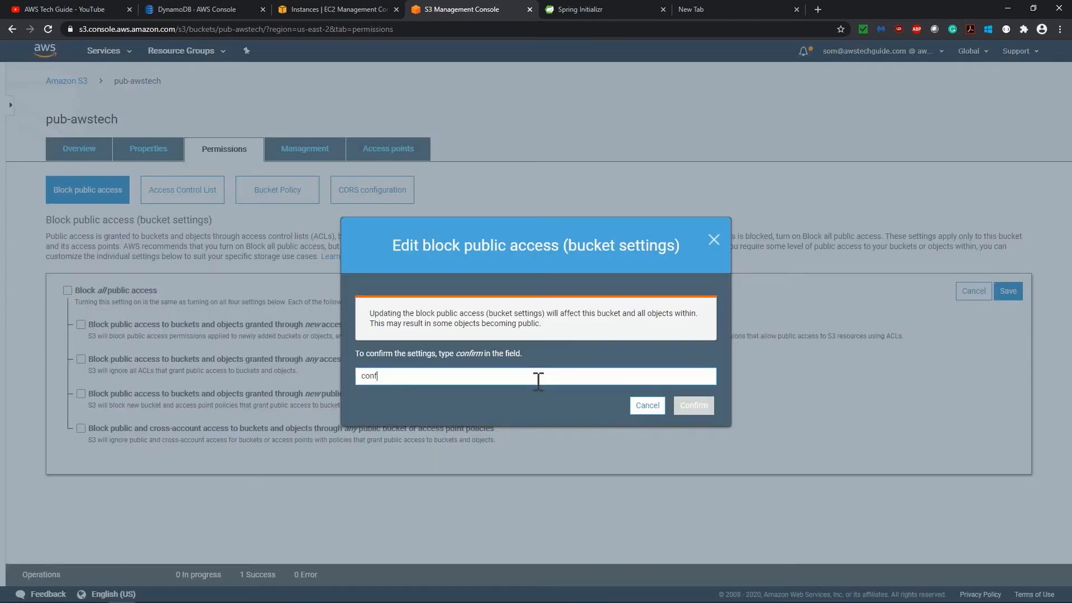
{"action": "type", "text": "irm"}
{"action": "left_click", "coordinate": [693, 406]}
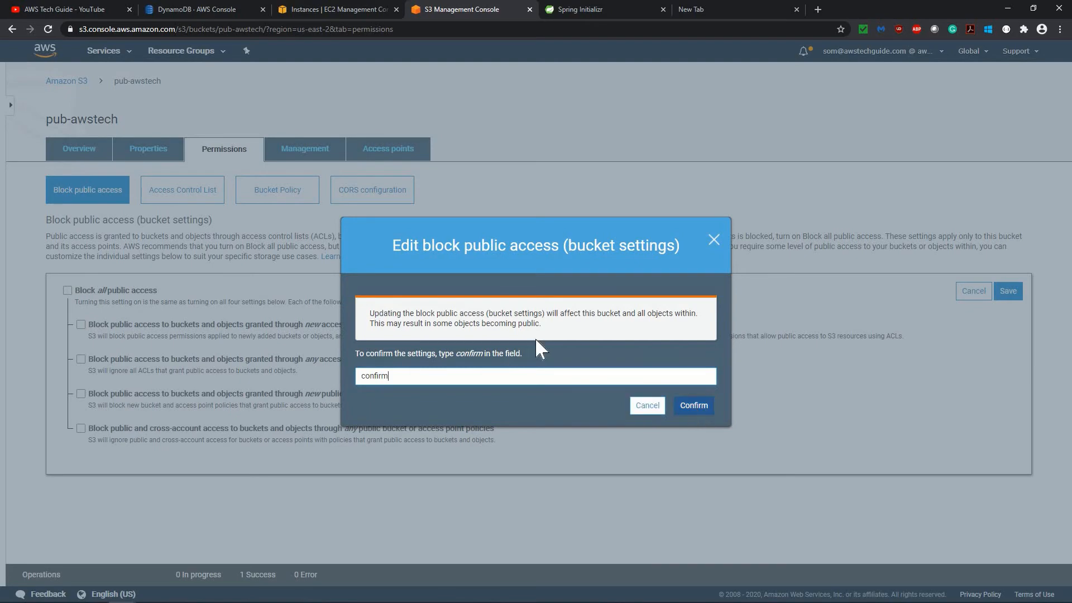
Make the uploaded jar publicly readable via Actions > Make public.
{"action": "left_click", "coordinate": [80, 148]}
{"action": "left_click", "coordinate": [58, 340]}
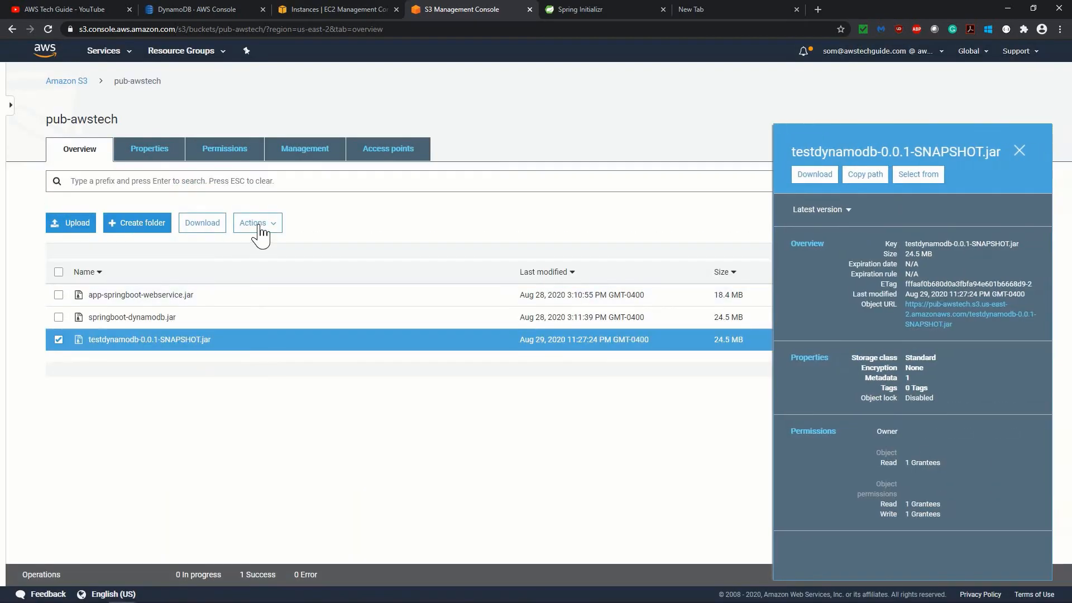
{"action": "left_click", "coordinate": [256, 224]}
{"action": "left_click", "coordinate": [262, 399]}
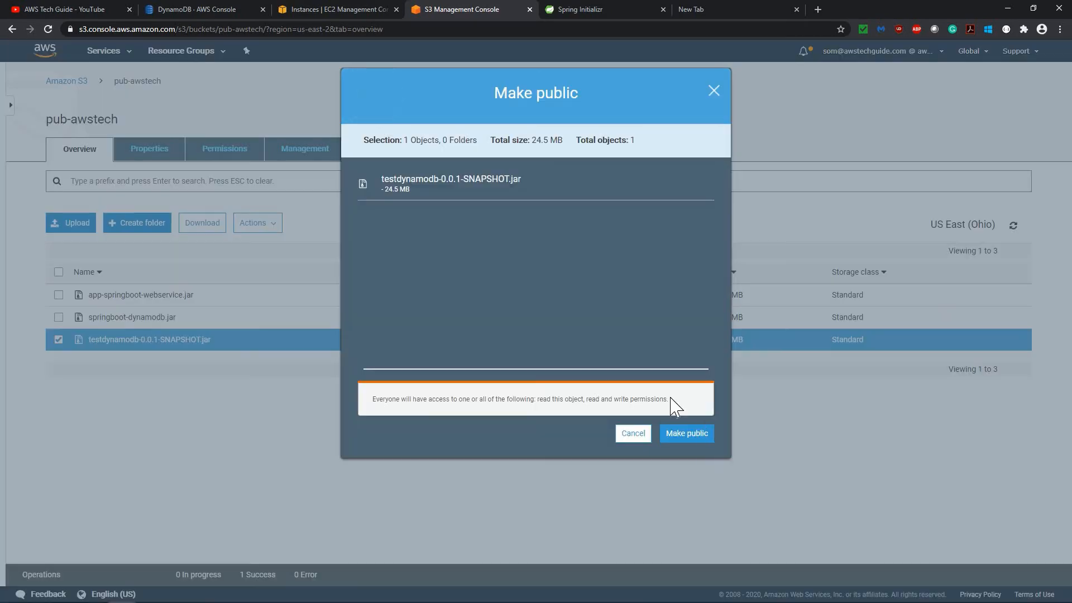
{"action": "left_click", "coordinate": [688, 434]}
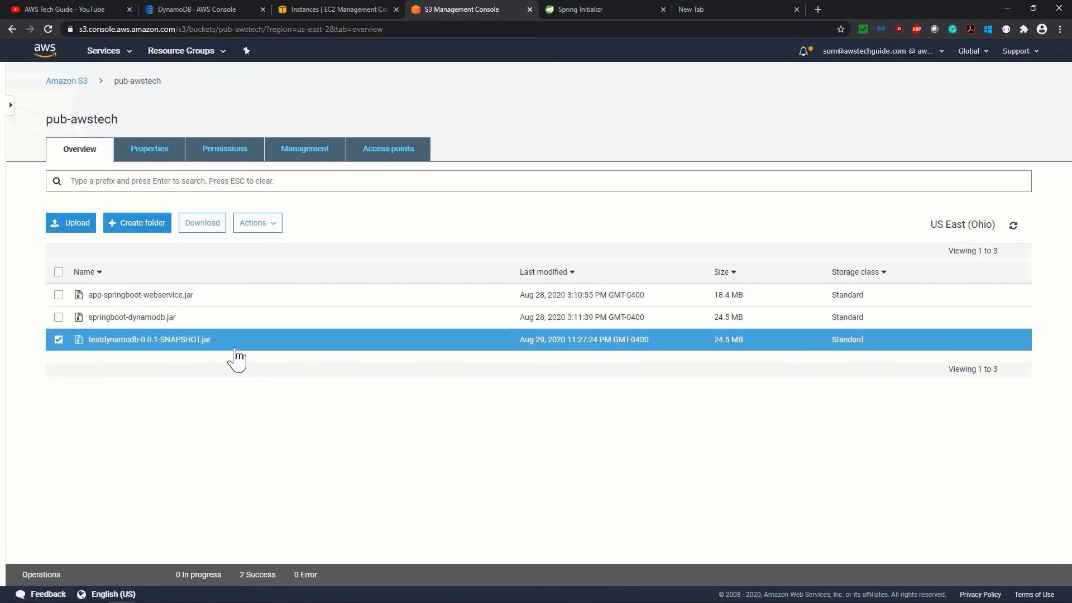
Copy the jar's Object URL from its object page and return to the EC2 terminal.
{"action": "left_click", "coordinate": [201, 341]}
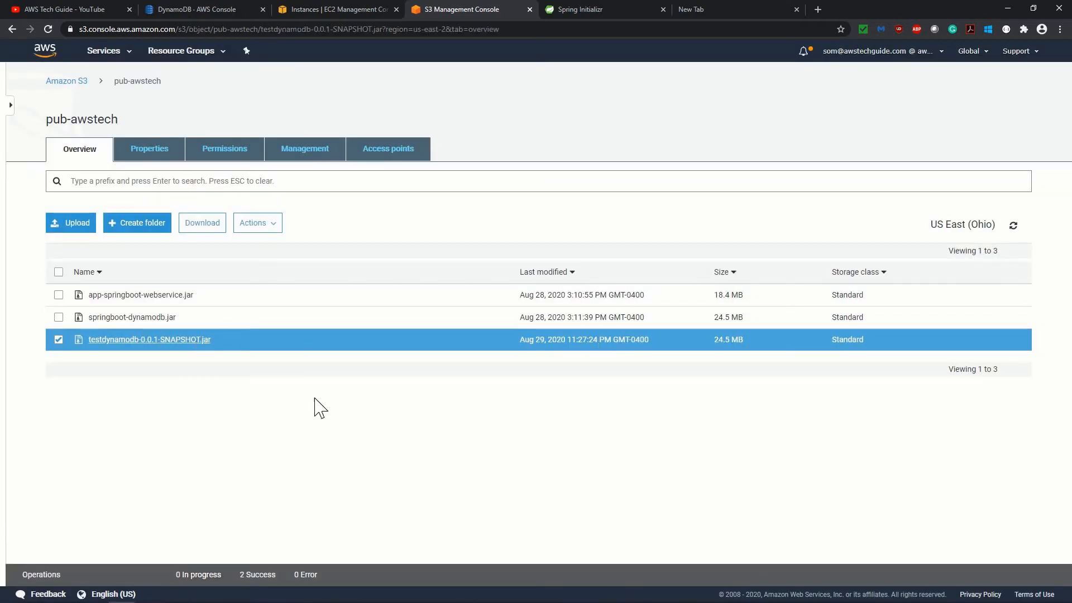
{"action": "triple_click", "coordinate": [48, 437]}
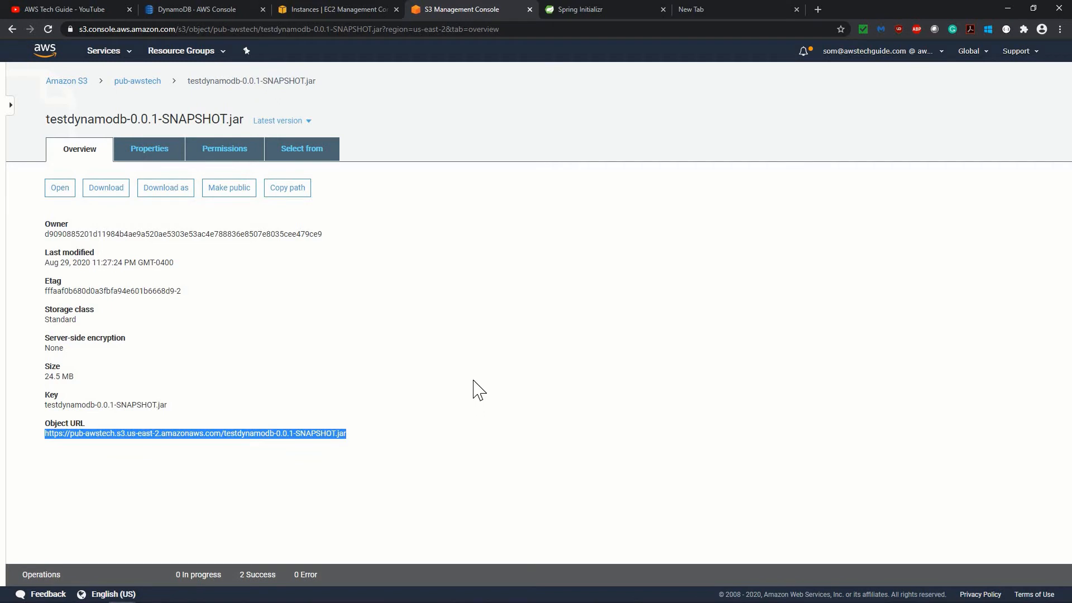
{"action": "key", "text": "alt+Tab"}
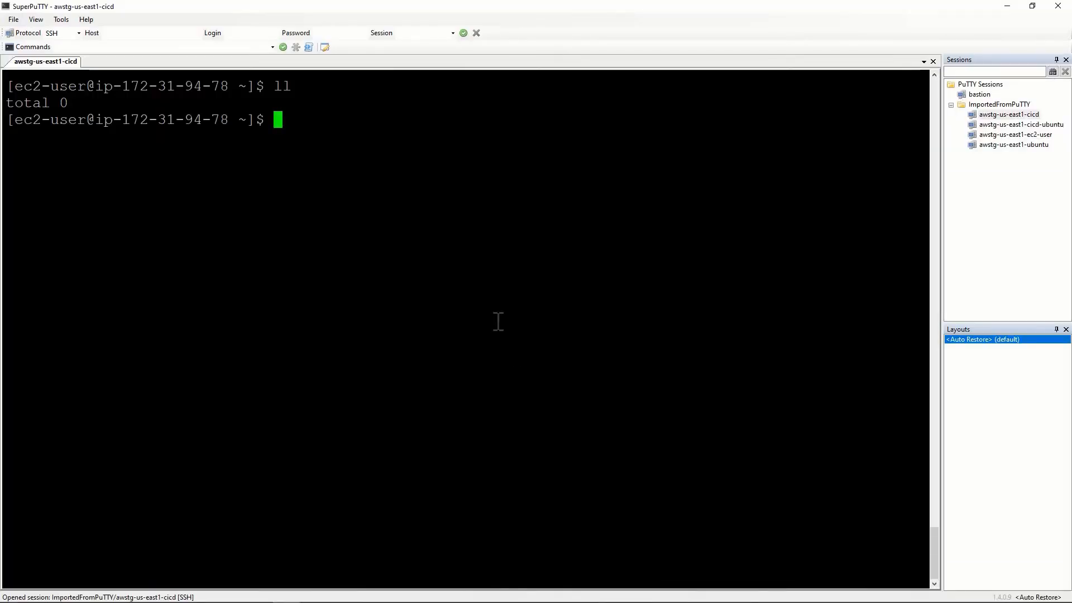
{"action": "type", "text": "wget"}
Download the jar onto the EC2 instance with wget using the pasted S3 URL and list it.
{"action": "right_click", "coordinate": [478, 303]}
{"action": "key", "text": "Return"}
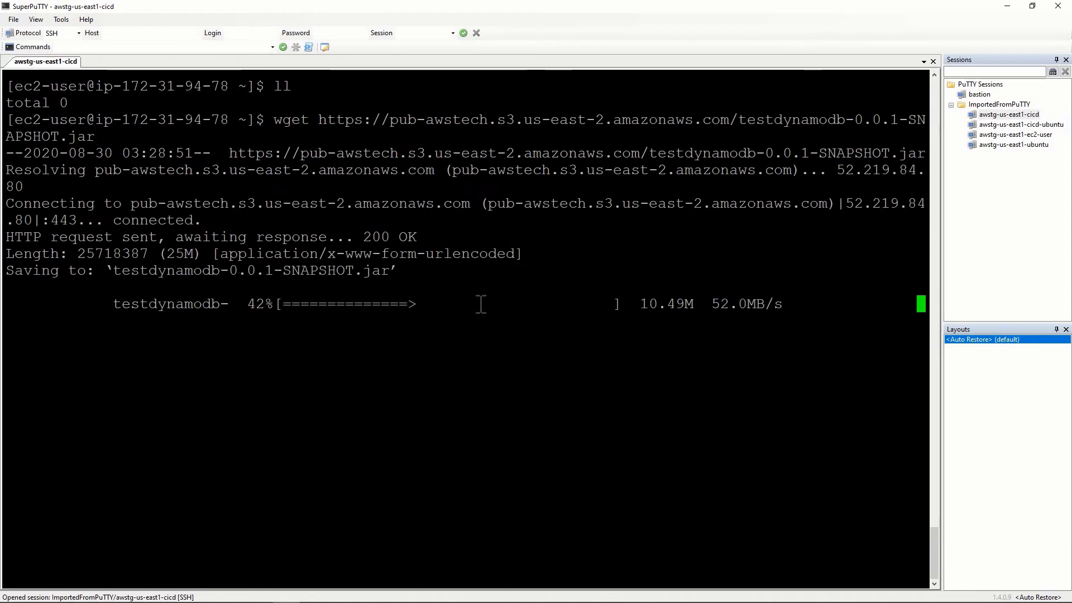
{"action": "type", "text": "ll"}
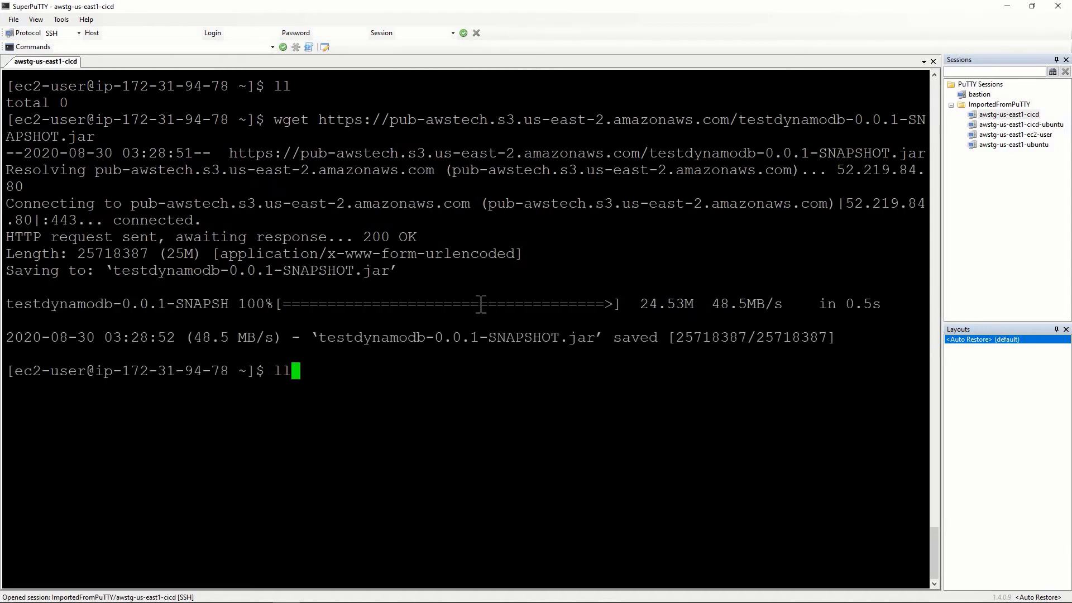
{"action": "key", "text": "Return"}
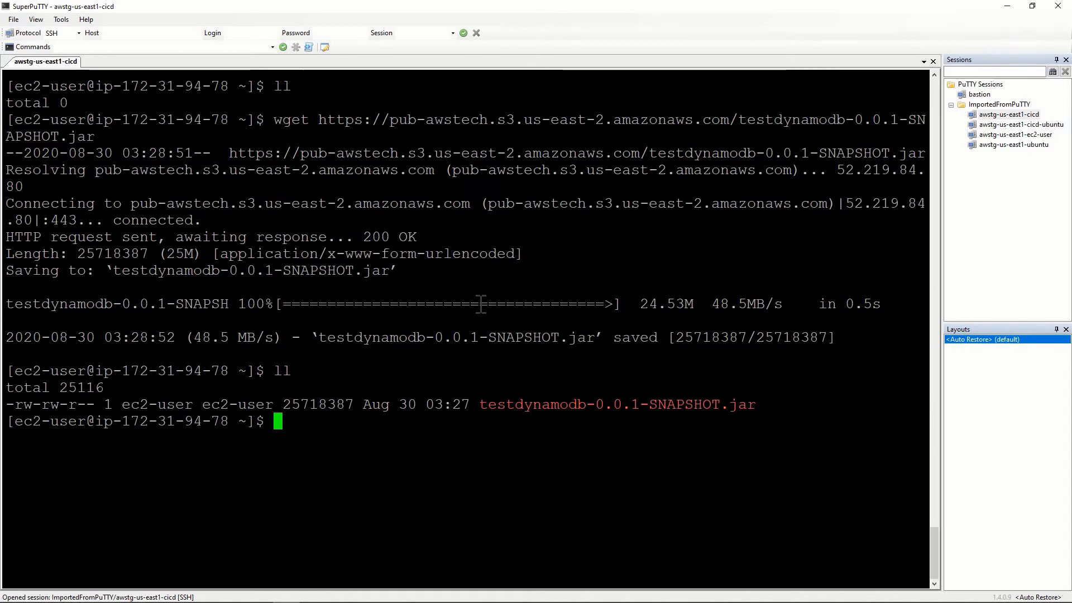
{"action": "type", "text": "mv t"}
Rename the downloaded jar to app.jar with mv and confirm with ll.
{"action": "key", "text": "Tab"}
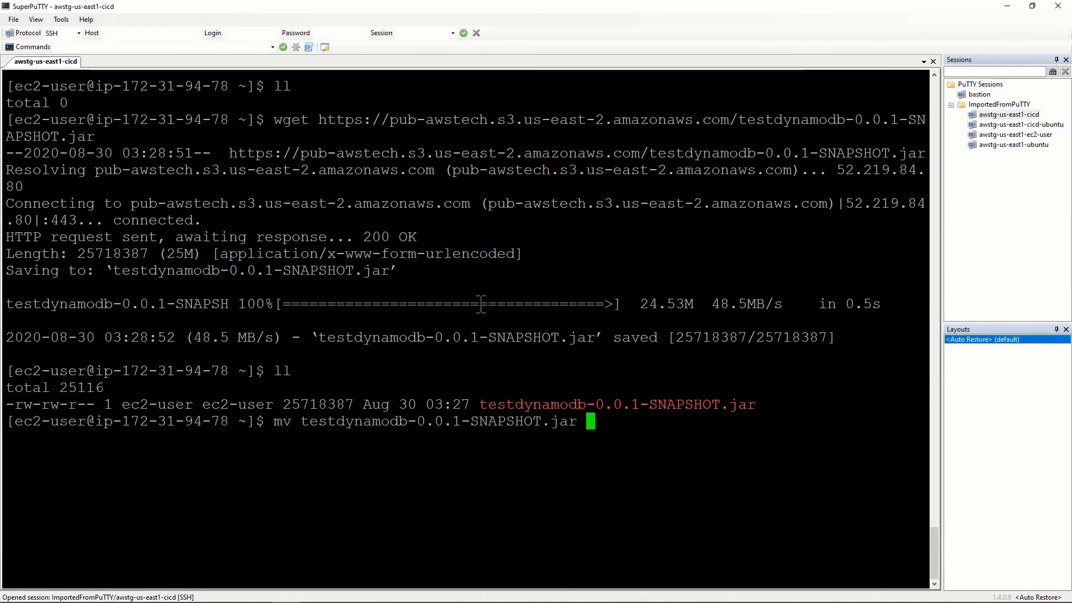
{"action": "type", "text": "app."}
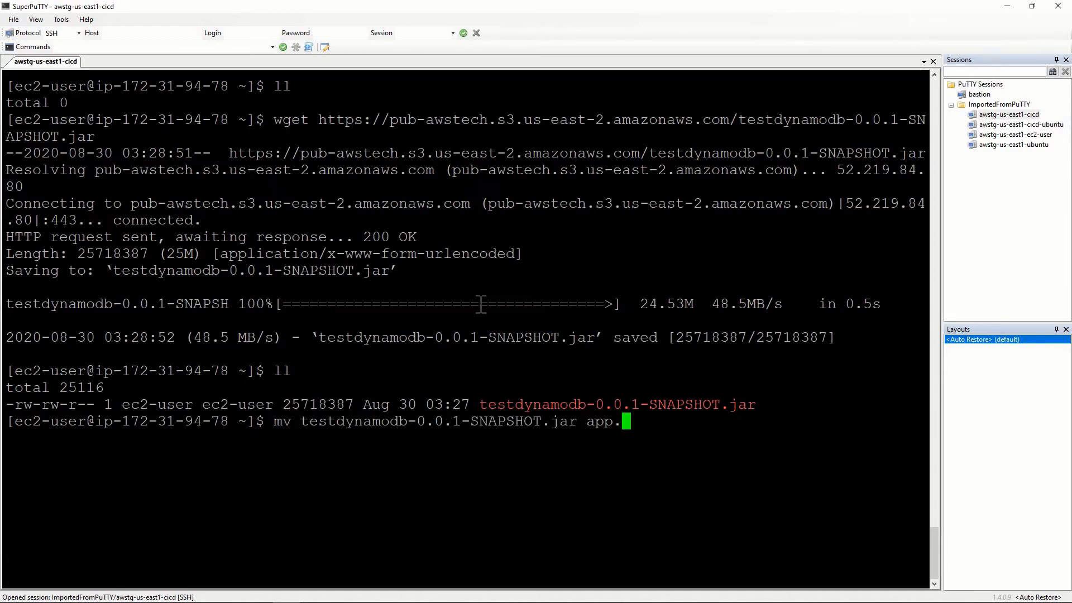
{"action": "type", "text": "jar"}
{"action": "key", "text": "Return"}
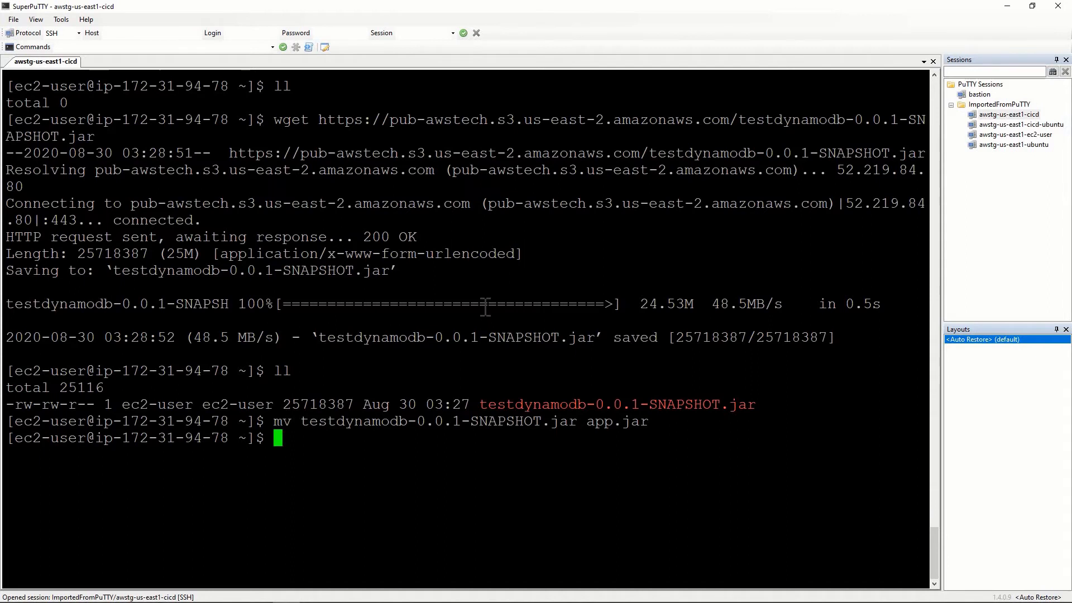
{"action": "type", "text": "ll"}
{"action": "key", "text": "Return"}
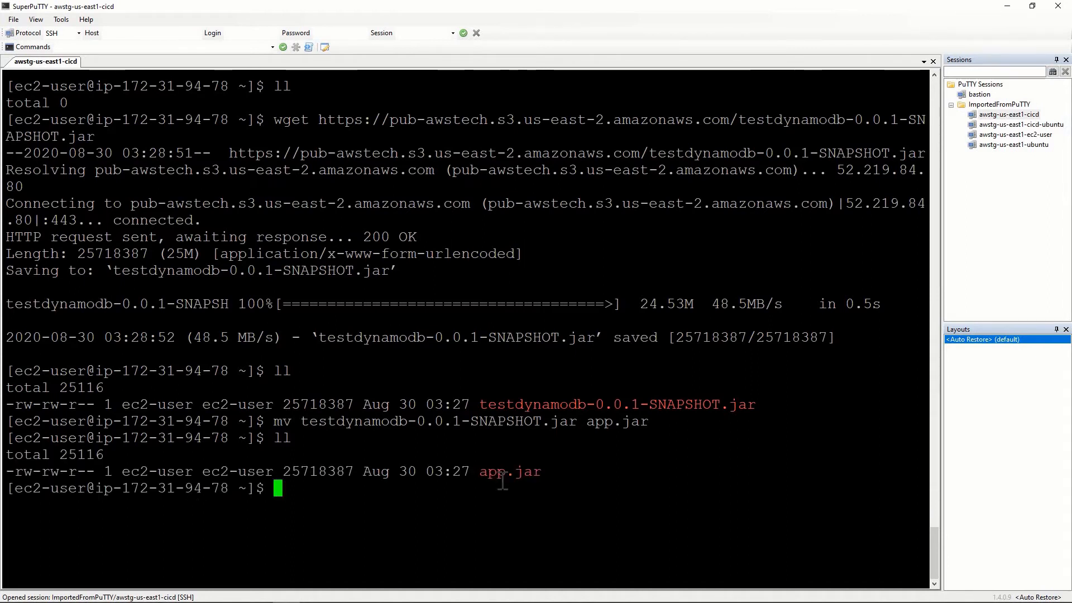
{"action": "type", "text": "cl"}
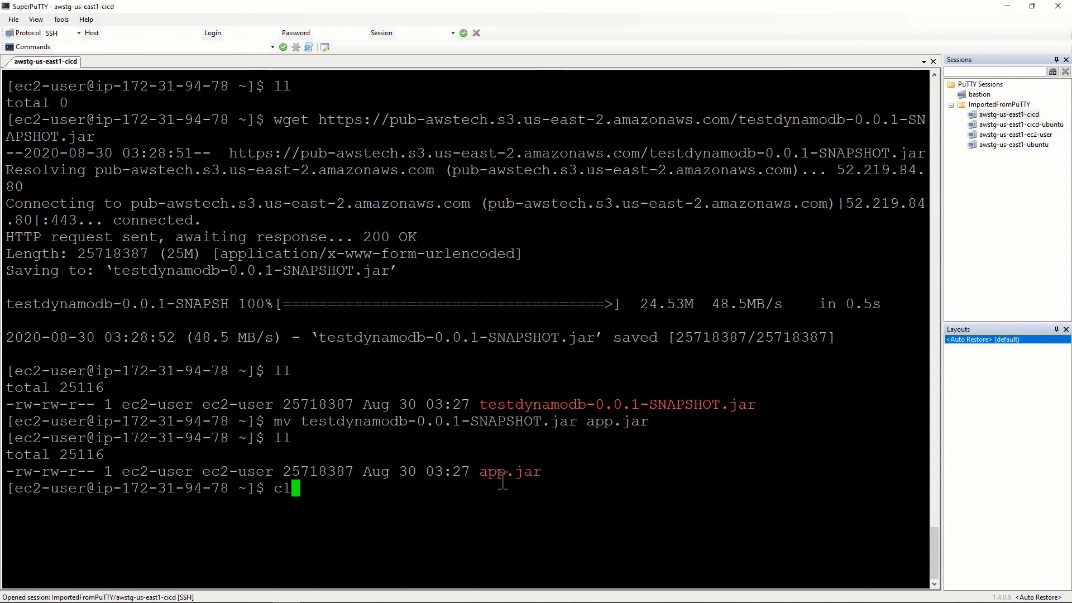
{"action": "type", "text": "ear"}
Start the Spring Boot app with java -jar app.jar; Tomcat comes up on port 8080.
{"action": "key", "text": "Return"}
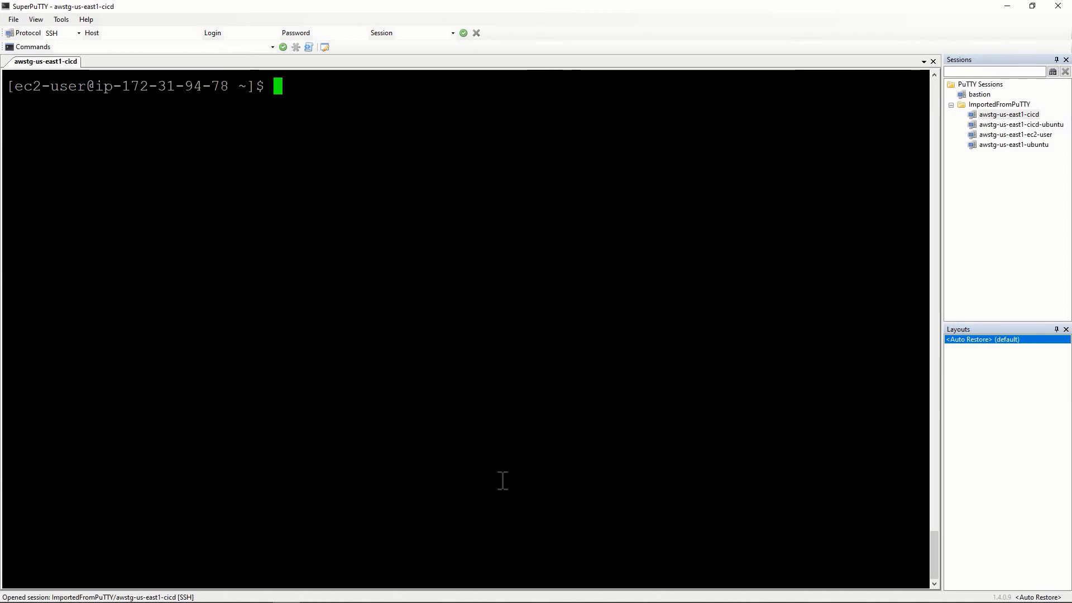
{"action": "type", "text": "ll"}
{"action": "key", "text": "Return"}
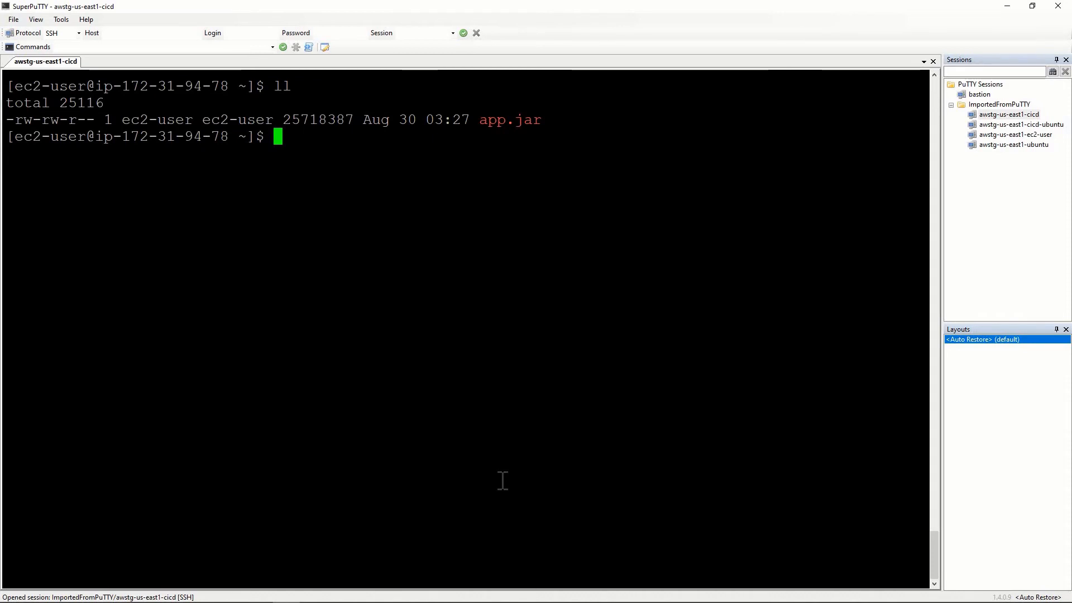
{"action": "type", "text": "java "}
{"action": "type", "text": "-jar app"}
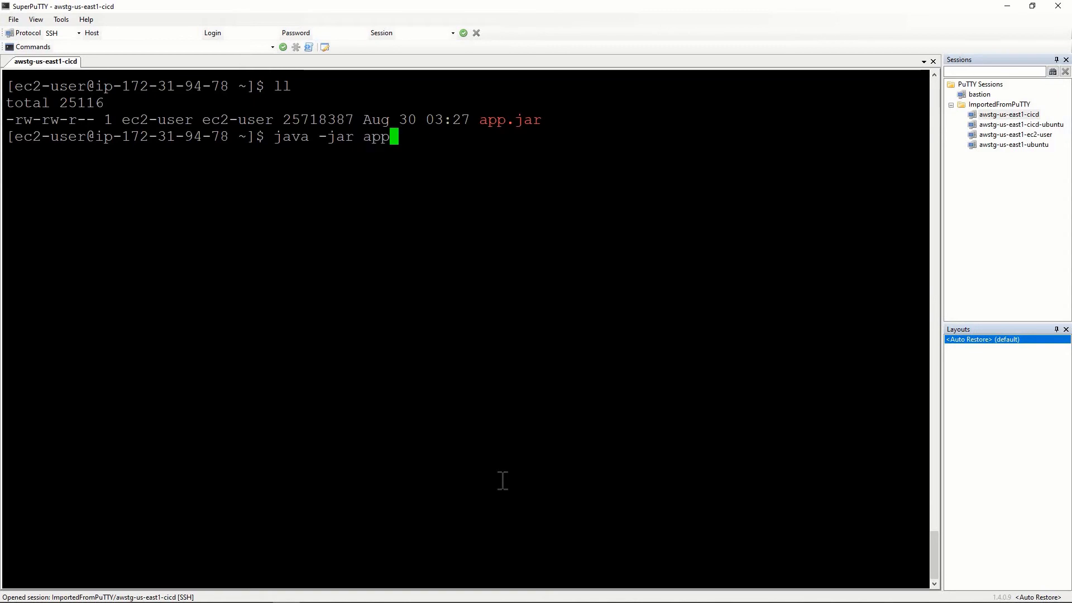
{"action": "type", "text": ".jar"}
{"action": "key", "text": "Return"}
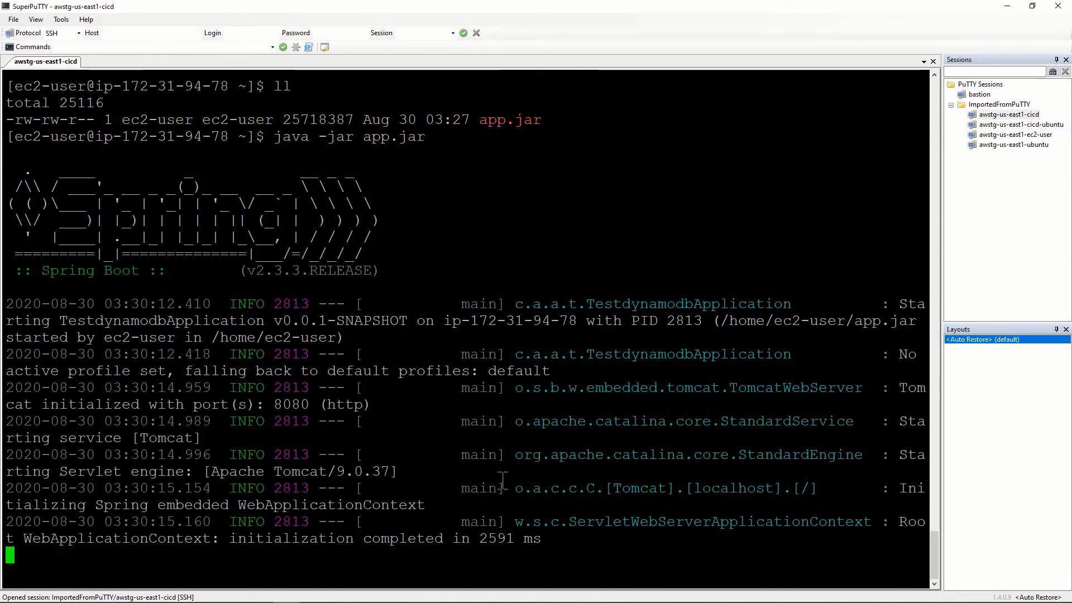
{"action": "left_click_drag", "start_coordinate": [939, 335], "coordinate": [1010, 335]}
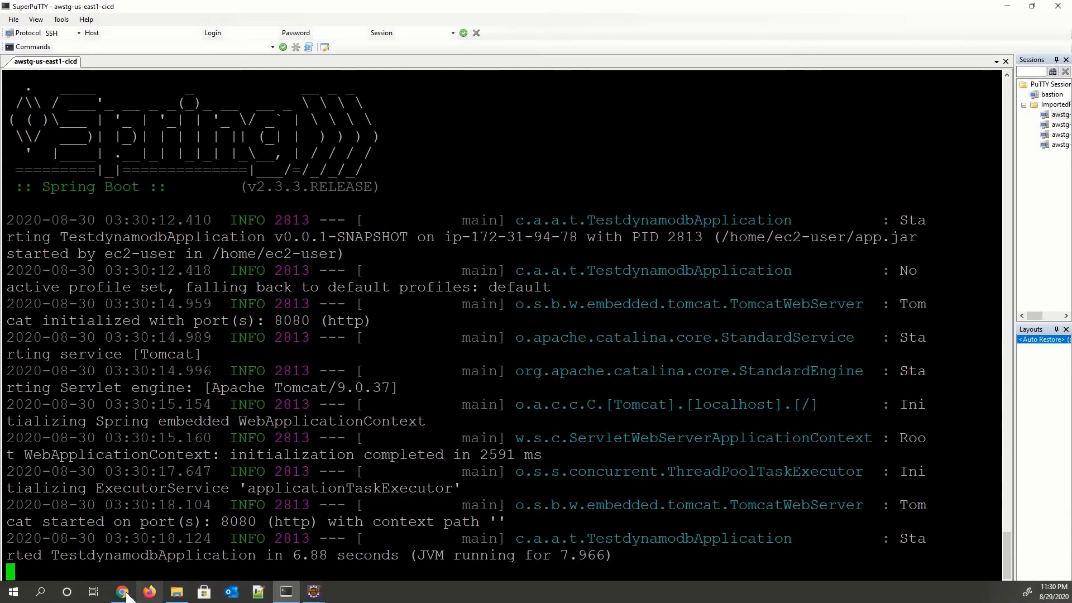
Copy the dynamoDB instance's public IPv4 3.84.124.124 from EC2 Instances and go to a new tab.
{"action": "mouse_move", "coordinate": [122, 591]}
{"action": "left_click", "coordinate": [118, 553]}
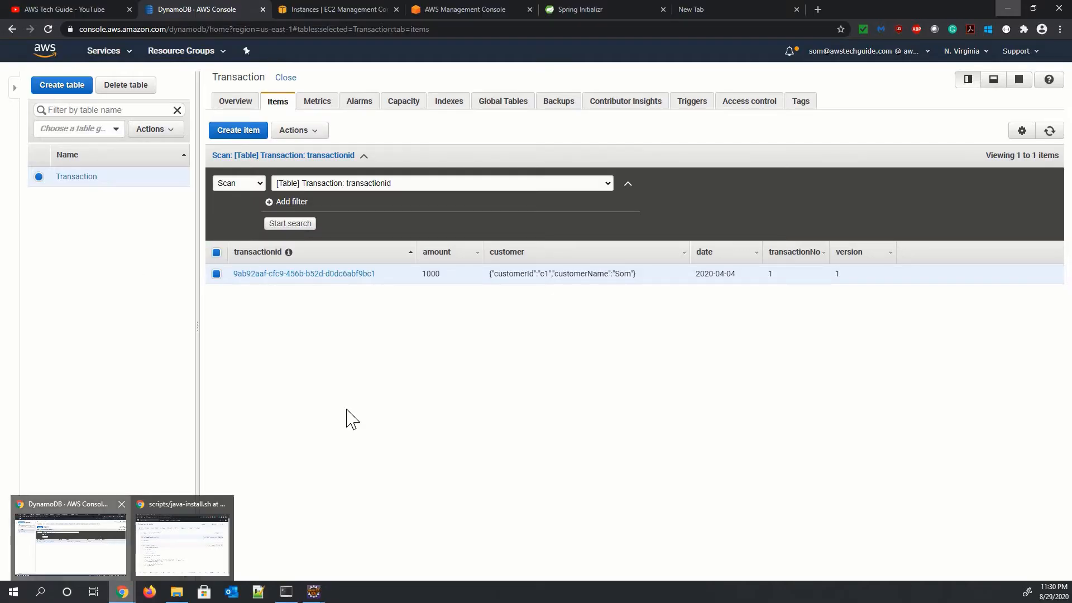
{"action": "left_click", "coordinate": [335, 10]}
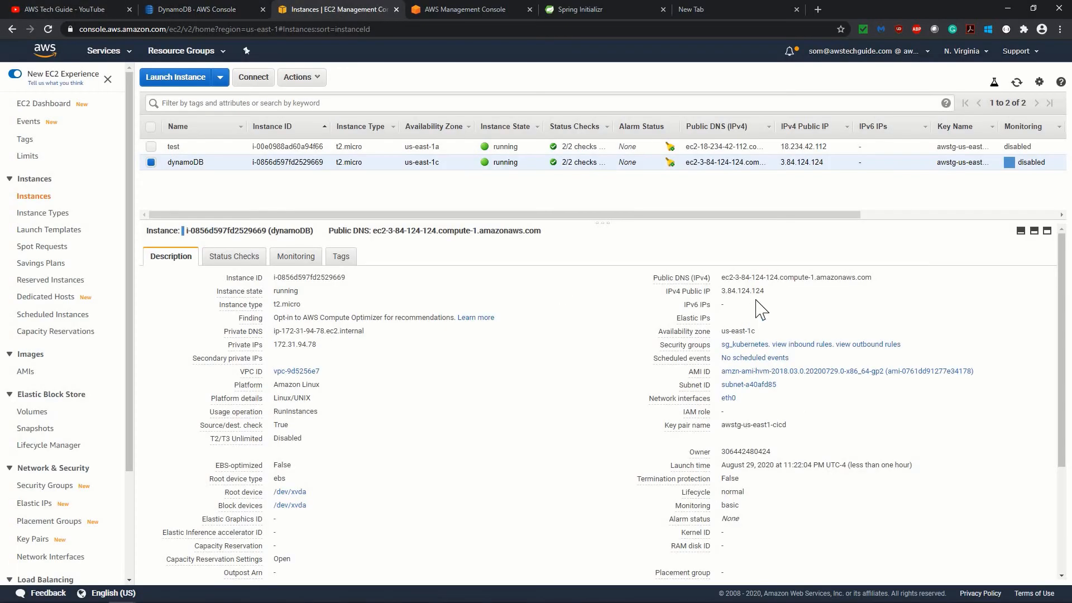
{"action": "mouse_move", "coordinate": [742, 291]}
{"action": "left_click", "coordinate": [772, 292]}
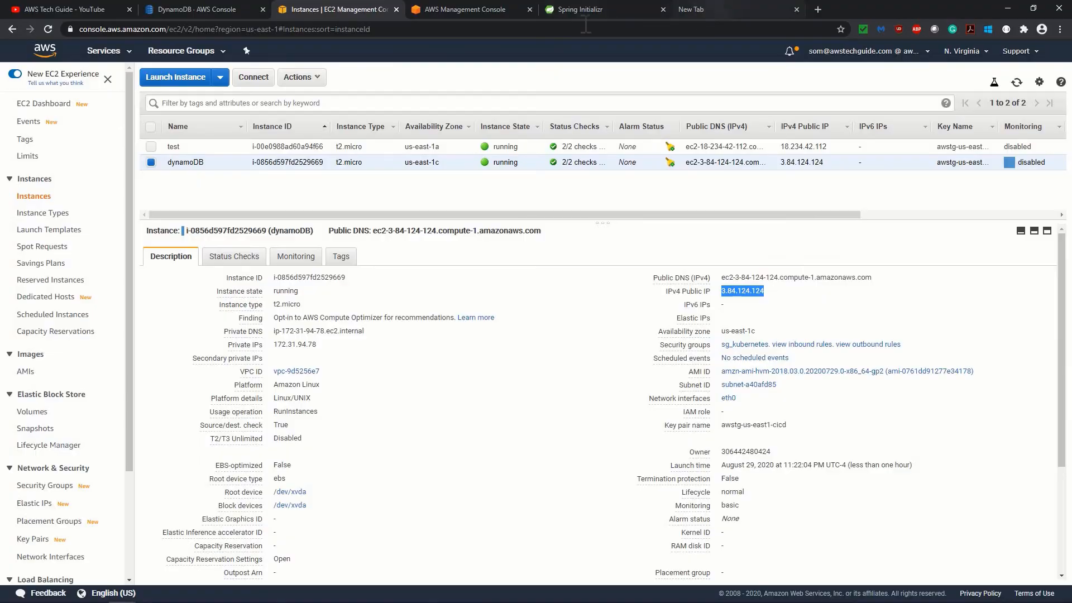
{"action": "key", "text": "ctrl+6"}
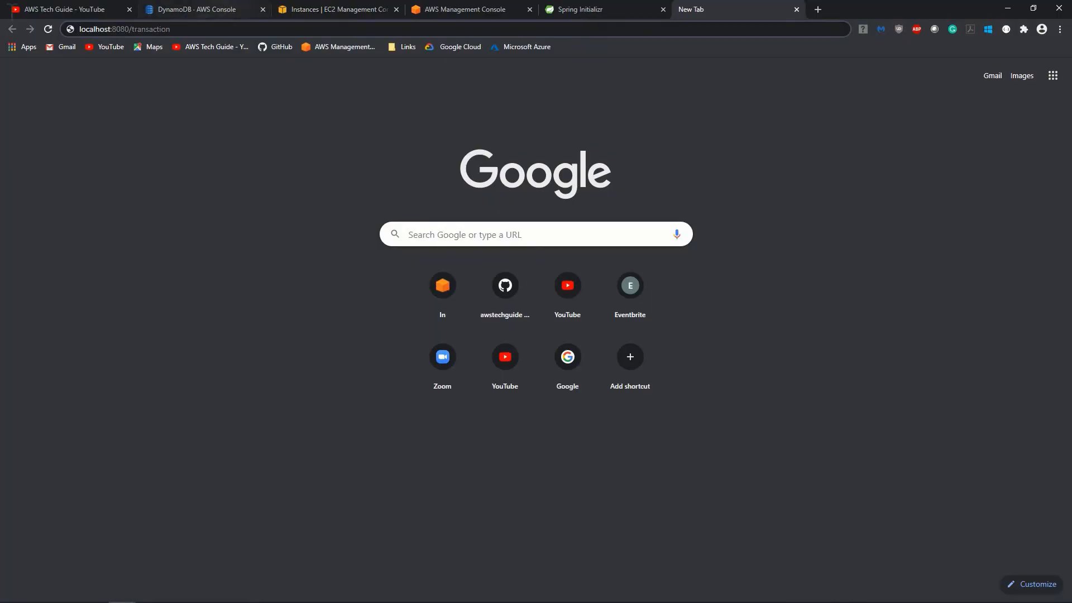
Replace the address with 3.84.124.124:8080/transaction/ using the pasted public IP.
{"action": "left_click", "coordinate": [76, 29]}
{"action": "key", "text": "ctrl+v"}
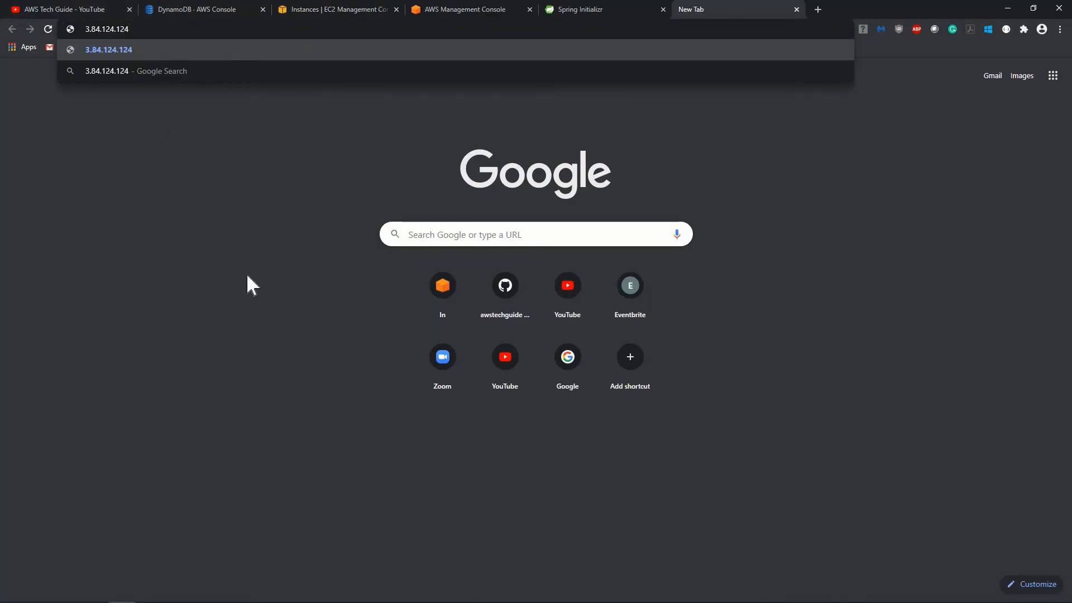
{"action": "type", "text": ":"}
{"action": "type", "text": "8080"}
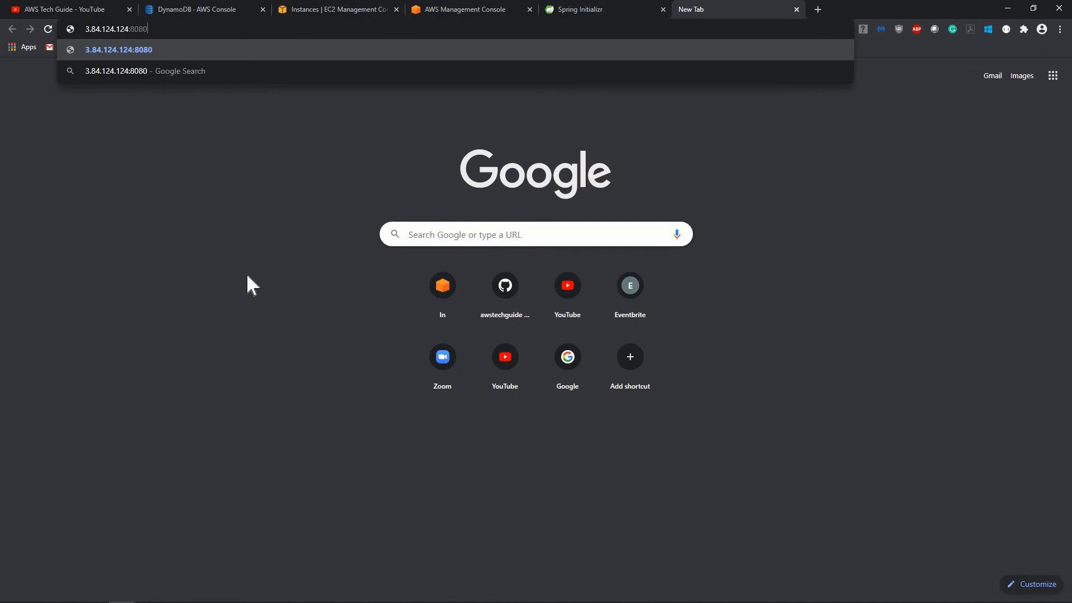
{"action": "type", "text": "/tra"}
{"action": "type", "text": "nsac"}
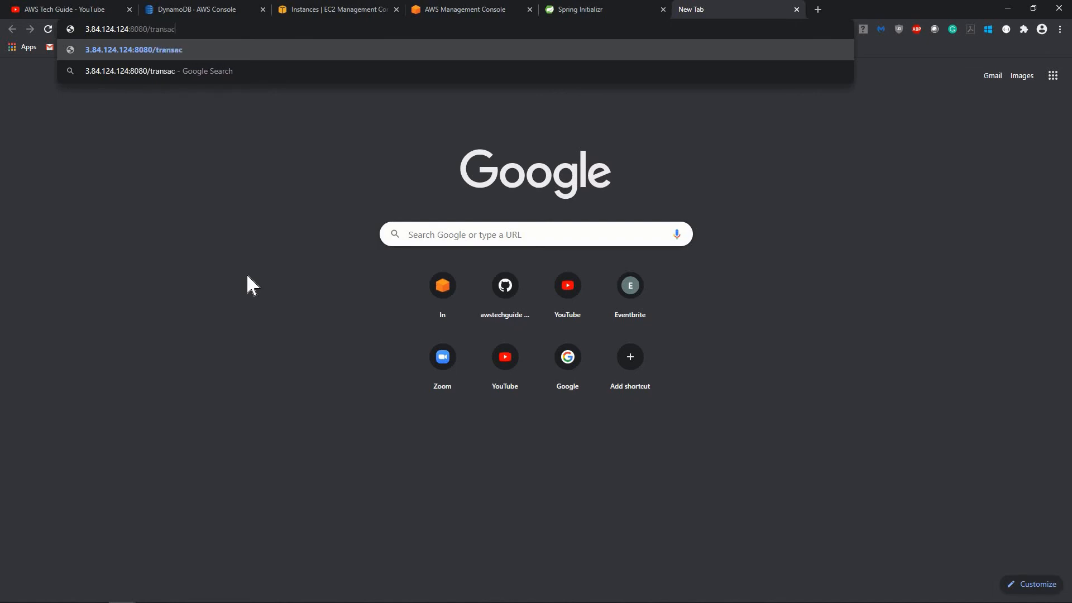
{"action": "type", "text": "tion"}
{"action": "type", "text": "/"}
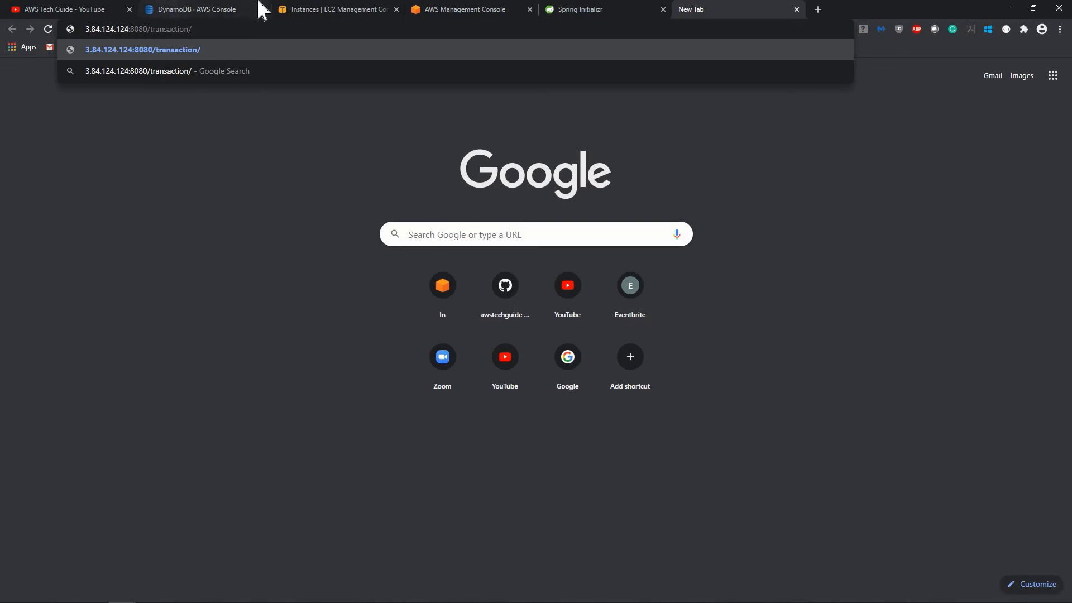
Copy the single Transaction item's ID from the DynamoDB Items list and go to the new tab.
{"action": "left_click", "coordinate": [235, 10]}
{"action": "left_click_drag", "start_coordinate": [381, 275], "coordinate": [237, 285]}
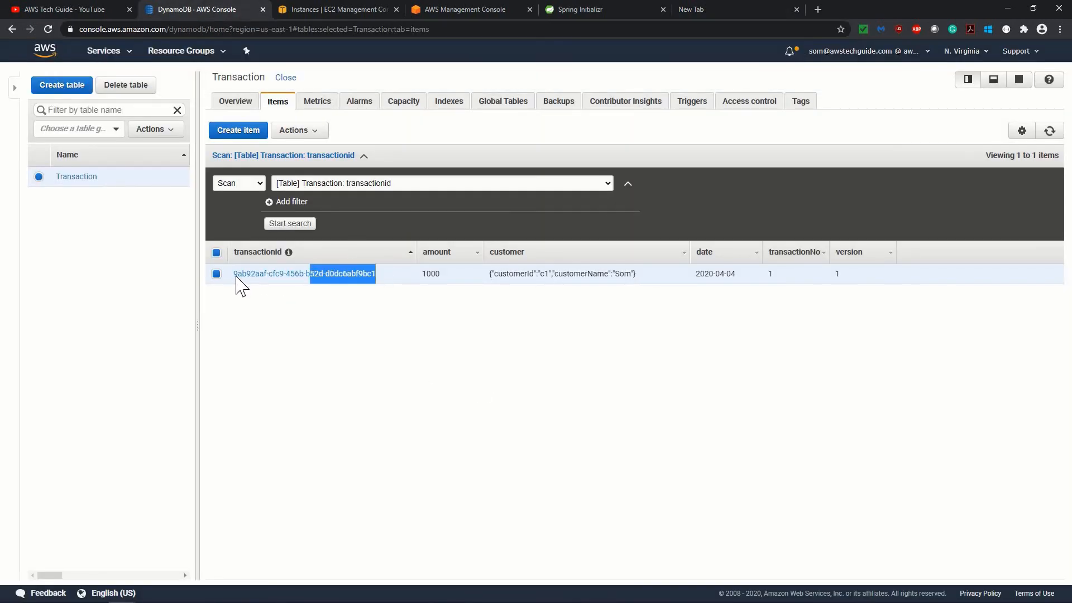
{"action": "left_click", "coordinate": [383, 278]}
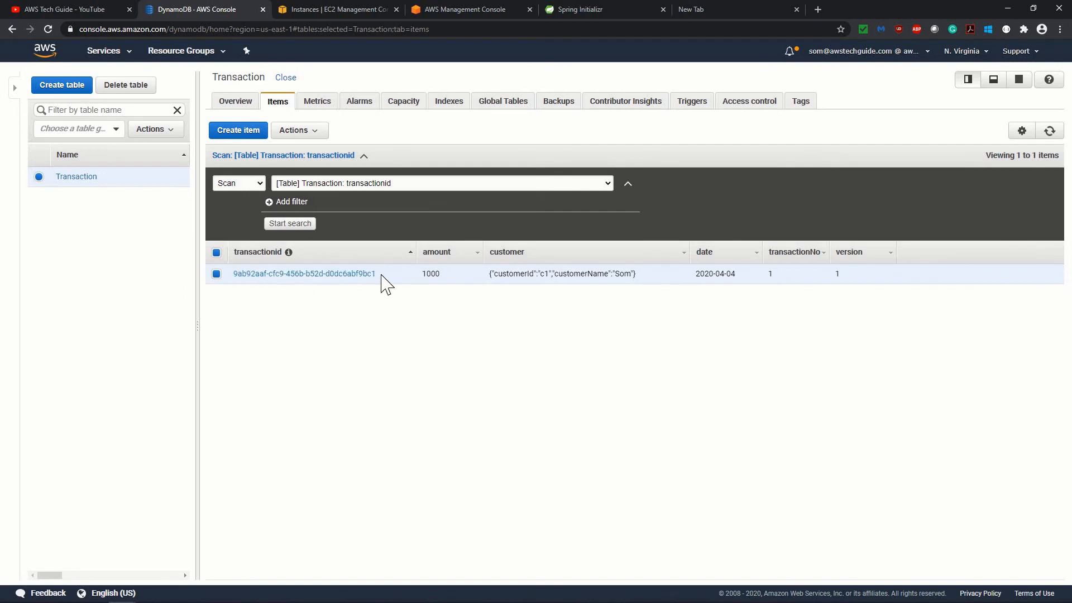
{"action": "left_click_drag", "start_coordinate": [270, 276], "coordinate": [250, 283]}
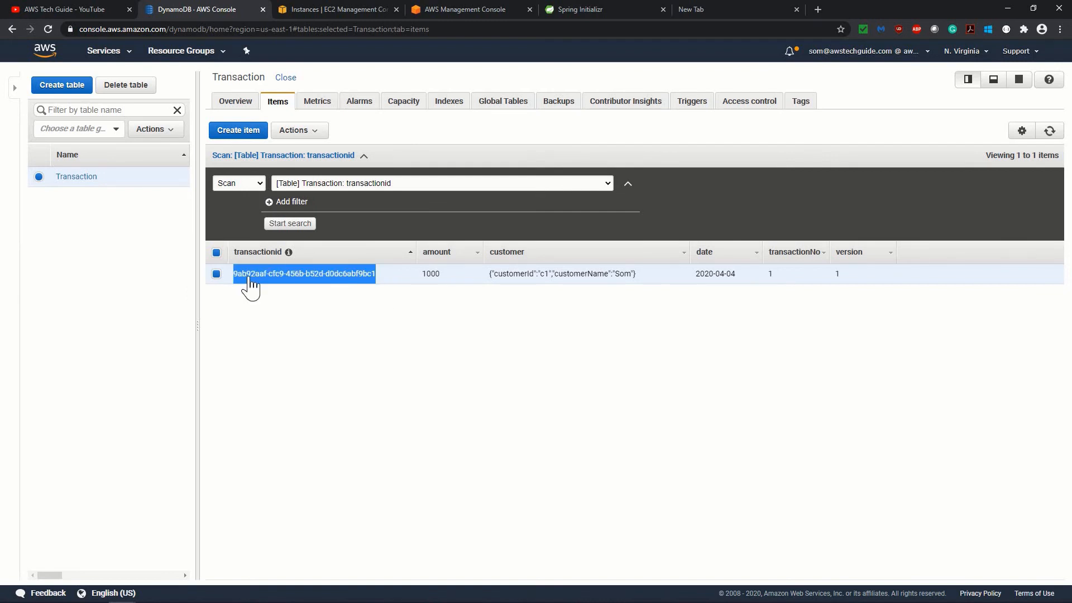
{"action": "right_click", "coordinate": [251, 280]}
{"action": "left_click", "coordinate": [280, 287]}
{"action": "left_click", "coordinate": [728, 11]}
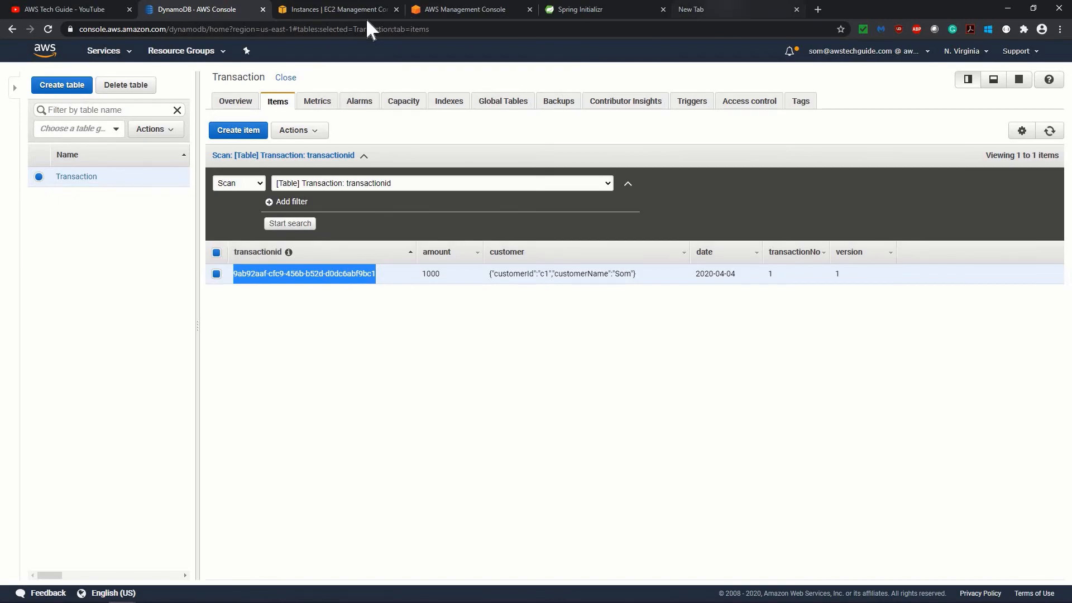
Load 3.84.124.124:8080/transaction/9ab92aaf-cfc9-456b-b52d-d0dc6abf9bc1, returning the JSON with amount 1000.
{"action": "key", "text": "ctrl+v"}
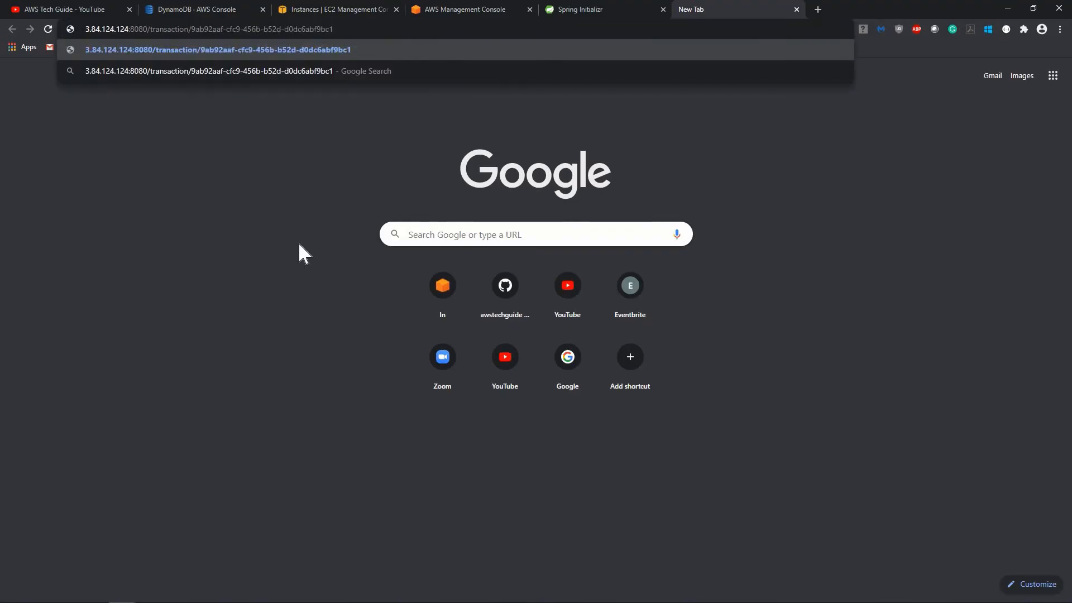
{"action": "key", "text": "ctrl+a"}
{"action": "key", "text": "Return"}
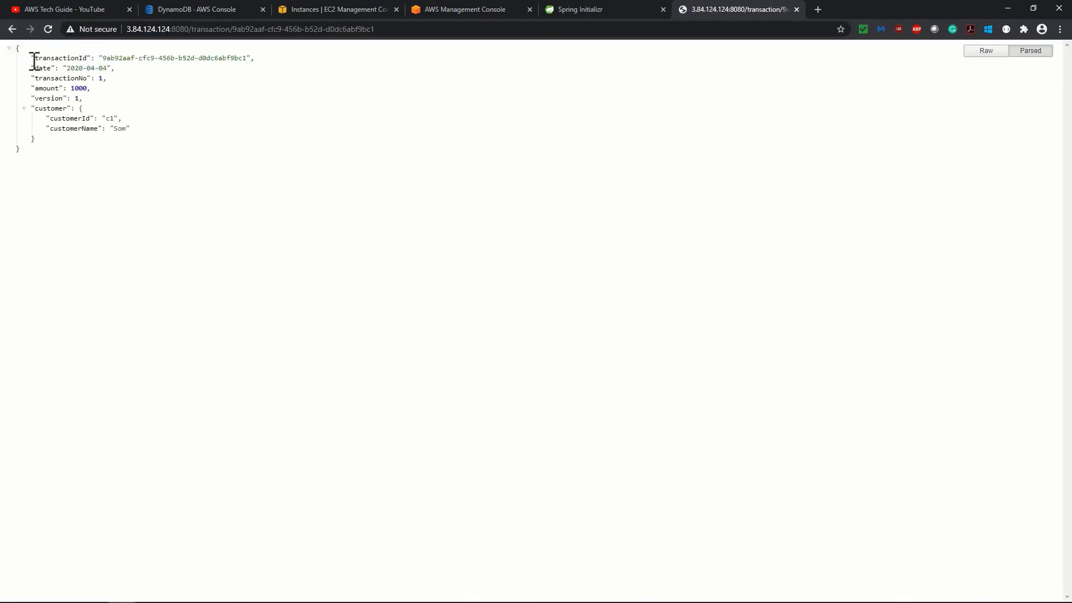
{"action": "left_click", "coordinate": [50, 140], "text": "shift"}
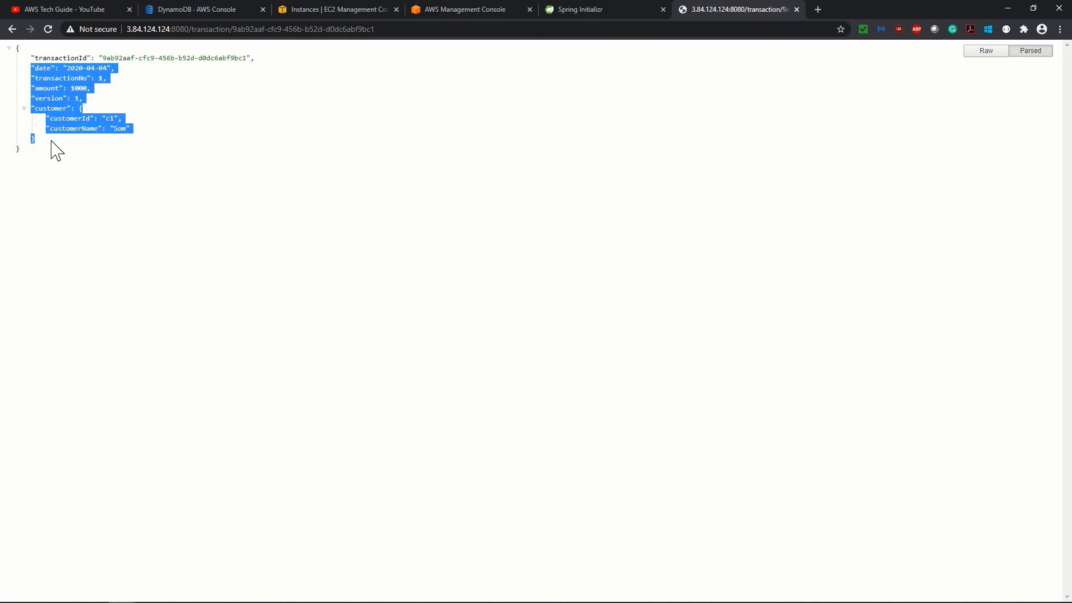
{"action": "left_click", "coordinate": [163, 49]}
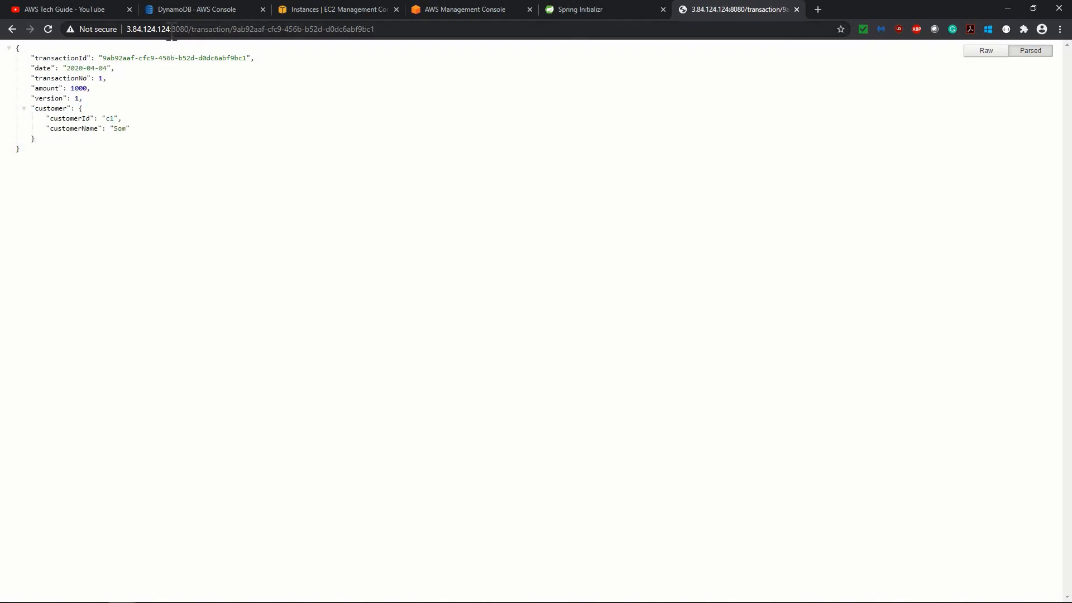
Copy the 3.84.124.124:8080/transaction/ part of the address and bring Postman forward.
{"action": "left_click", "coordinate": [171, 35]}
{"action": "left_click", "coordinate": [388, 182]}
{"action": "left_click_drag", "start_coordinate": [232, 28], "coordinate": [77, 30]}
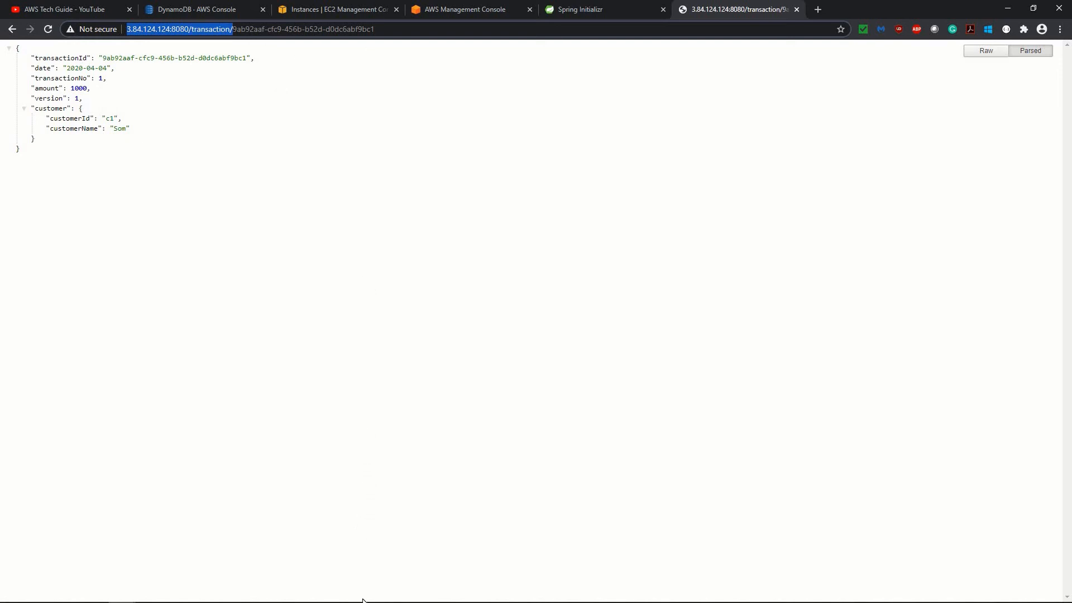
{"action": "left_click", "coordinate": [332, 388]}
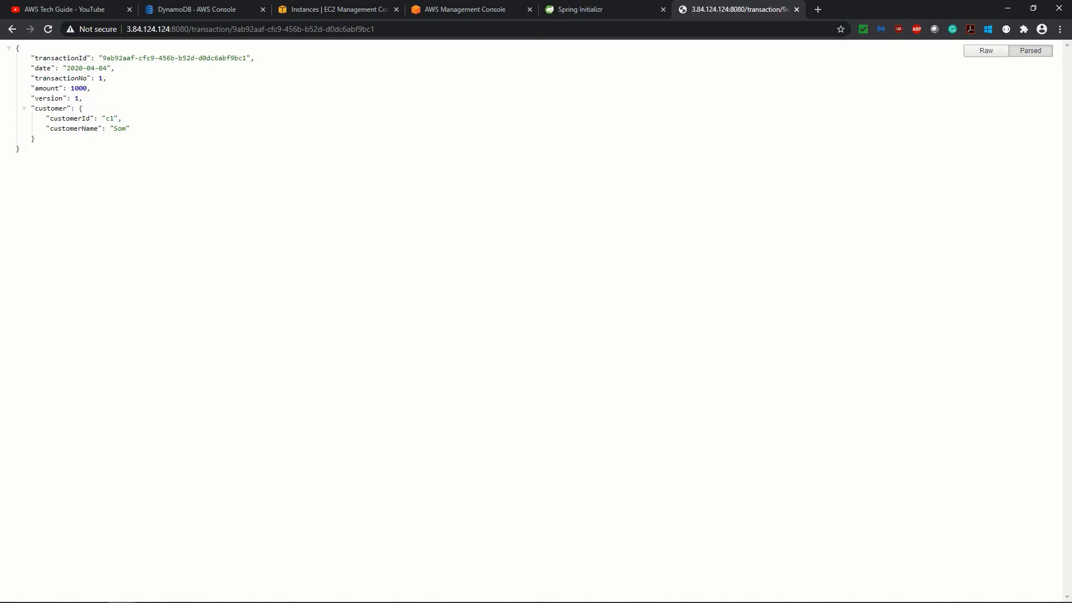
{"action": "key", "text": "alt+Tab"}
Point the POST transaction request at 3.84.124.124:8080/transaction/ and show its raw JSON body.
{"action": "left_click", "coordinate": [536, 79]}
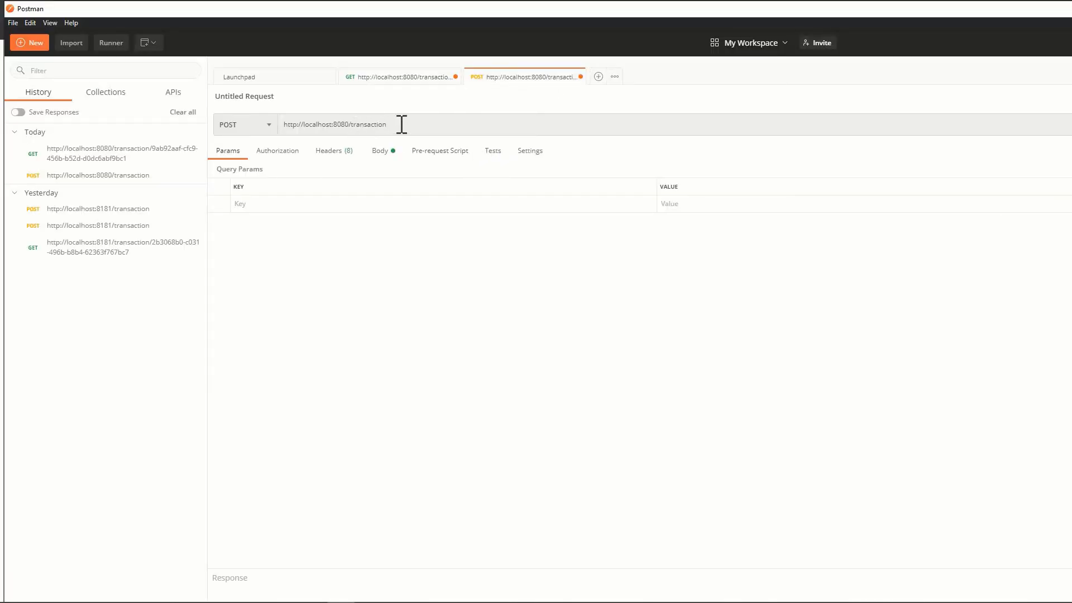
{"action": "key", "text": "ctrl+l"}
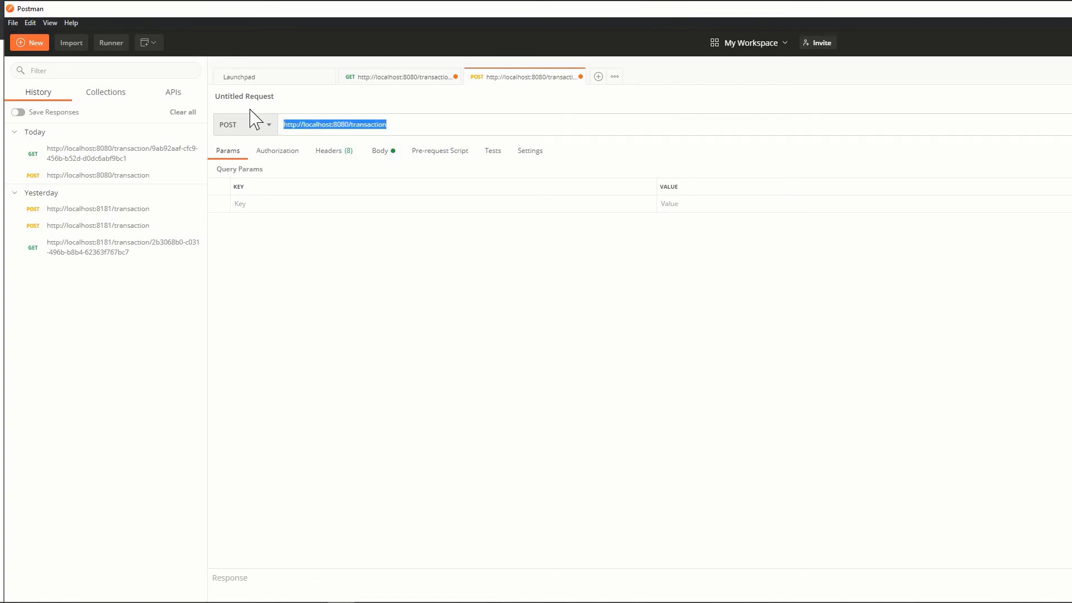
{"action": "key", "text": "ctrl+v"}
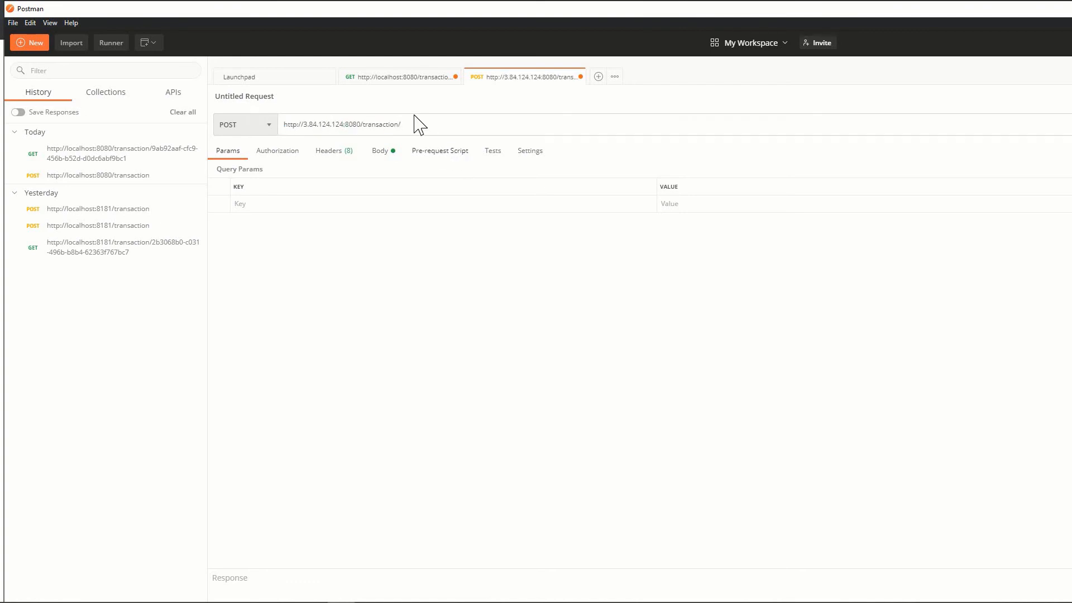
{"action": "left_click", "coordinate": [379, 153]}
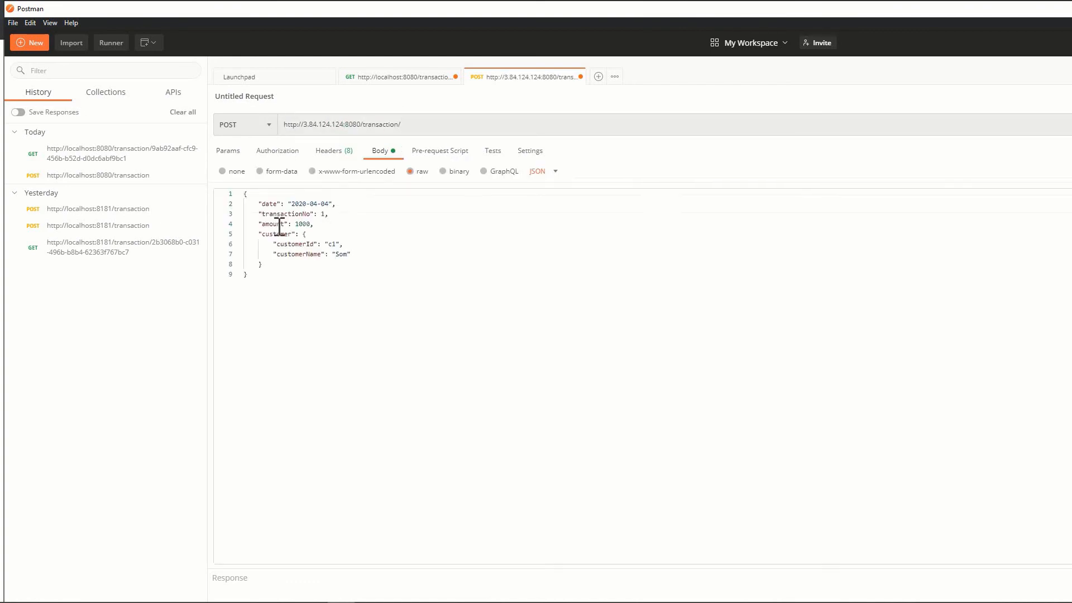
Edit the body to date 2020-02-02, transactionNo 2 and amount 99.
{"action": "double_click", "coordinate": [314, 205]}
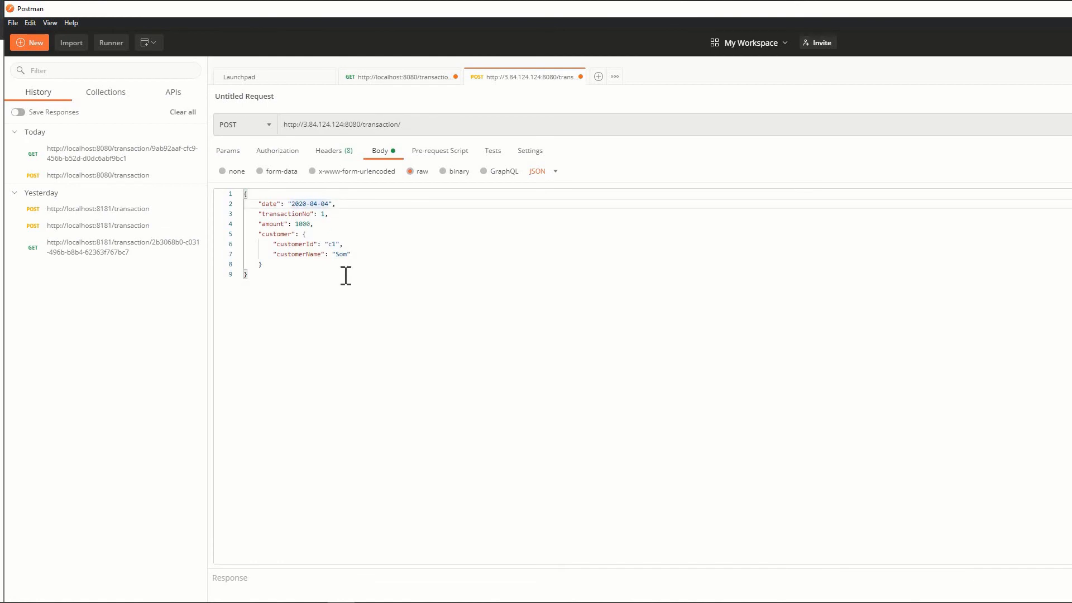
{"action": "key", "text": "BackSpace"}
{"action": "key", "text": "BackSpace"}
{"action": "key", "text": "BackSpace"}
{"action": "type", "text": "02-02"}
{"action": "key", "text": "Down"}
{"action": "key", "text": "Left"}
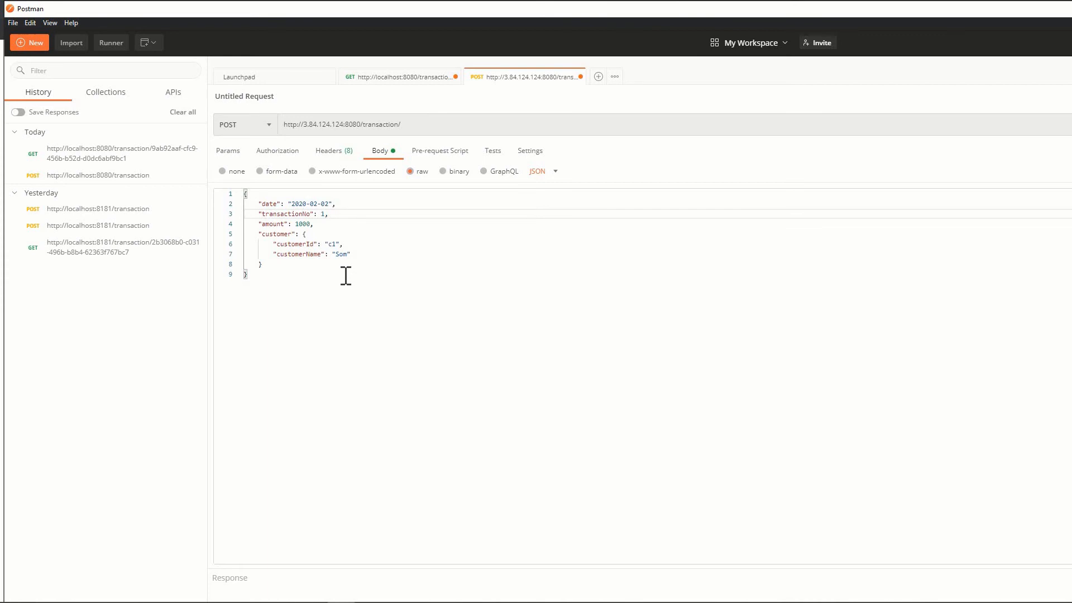
{"action": "key", "text": "BackSpace"}
{"action": "type", "text": "2"}
{"action": "key", "text": "Down"}
{"action": "key", "text": "Left"}
{"action": "key", "text": "Left"}
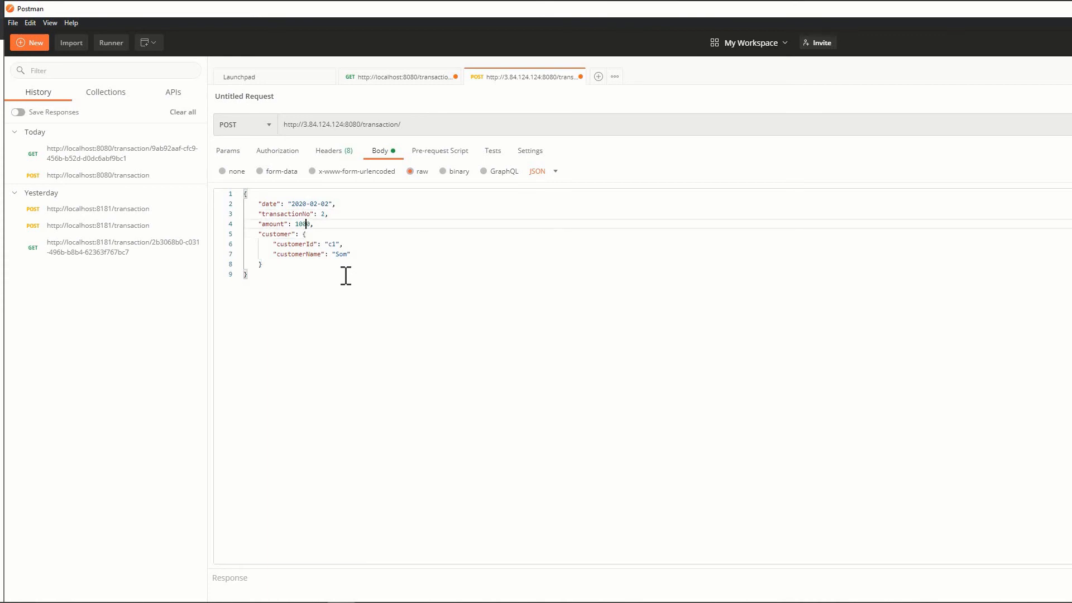
{"action": "key", "text": "BackSpace"}
{"action": "key", "text": "BackSpace"}
{"action": "key", "text": "BackSpace"}
{"action": "key", "text": "BackSpace"}
{"action": "type", "text": "99,"}
Change customerId to c2 and the customer name, then send; Record Inserted Successfully returns.
{"action": "left_click", "coordinate": [332, 244]}
{"action": "key", "text": "shift+Right"}
{"action": "type", "text": "2"}
{"action": "key", "text": "Down"}
{"action": "key", "text": "shift+Right"}
{"action": "key", "text": "shift+Right"}
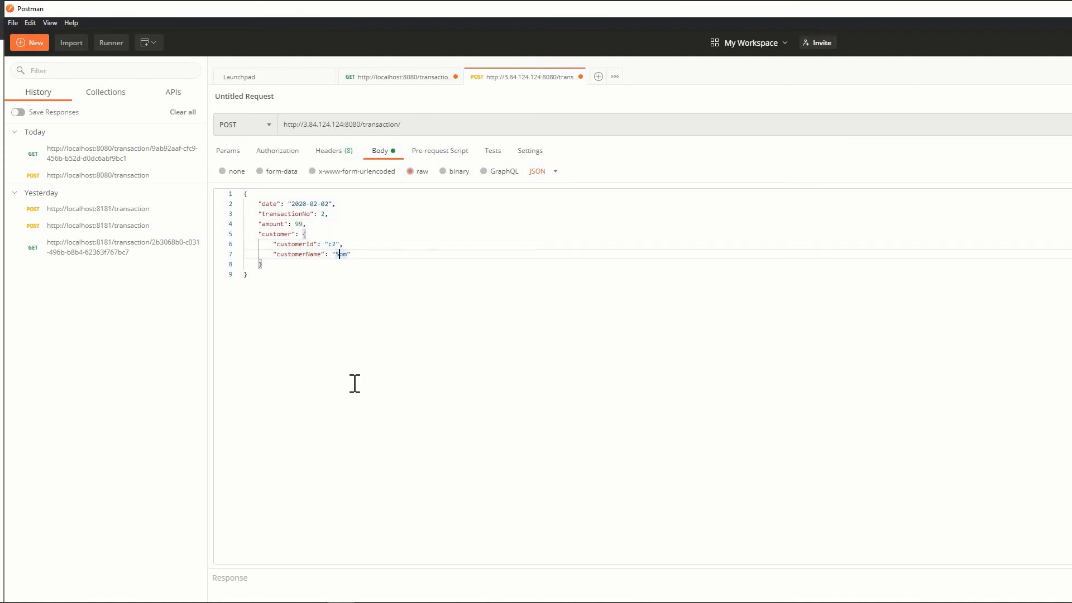
{"action": "key", "text": "shift+Right"}
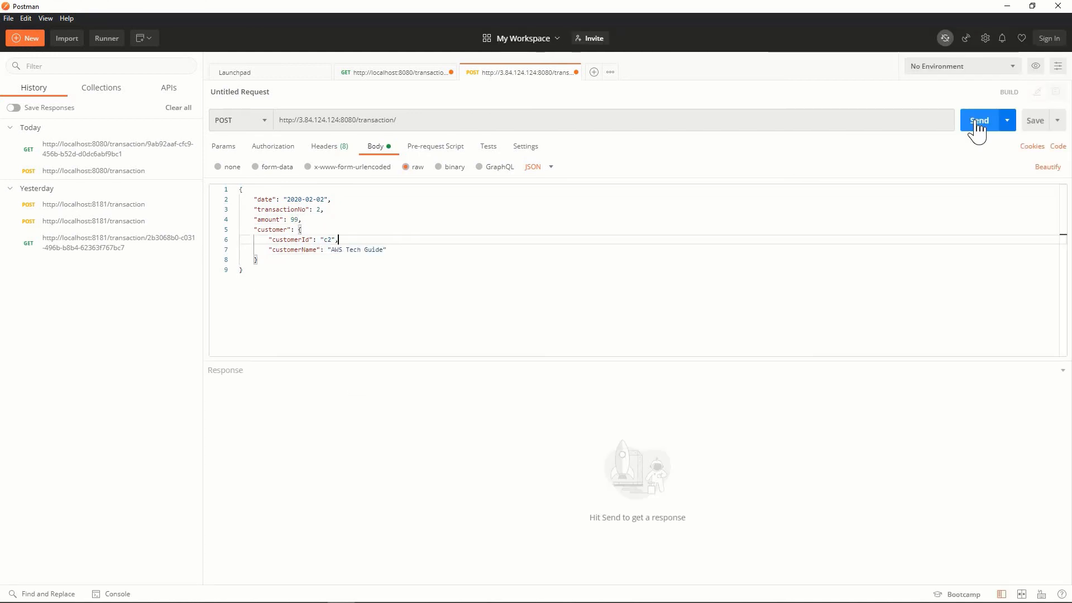
{"action": "left_click", "coordinate": [977, 127]}
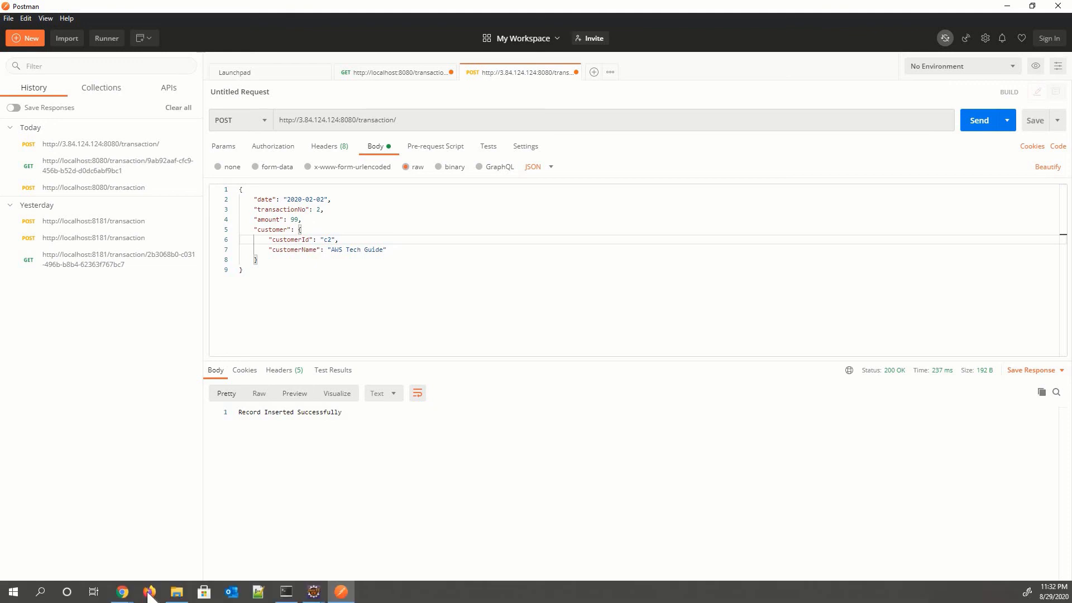
Refresh the DynamoDB Transaction table's Items to show the new transaction 2 with amount 99.
{"action": "mouse_move", "coordinate": [122, 592]}
{"action": "left_click", "coordinate": [96, 544]}
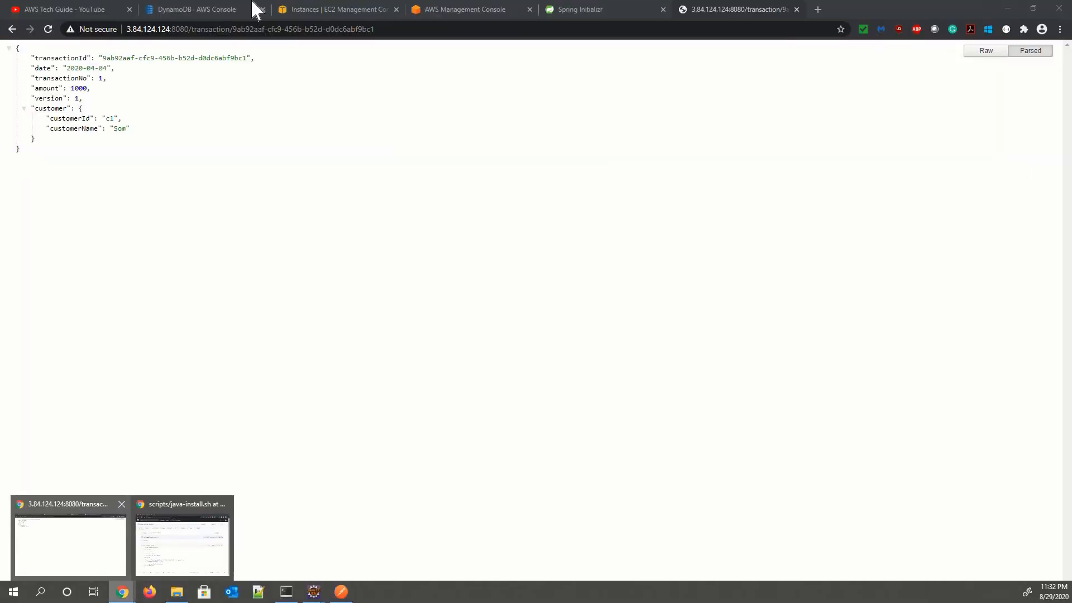
{"action": "key", "text": "ctrl+2"}
{"action": "left_click", "coordinate": [1050, 131]}
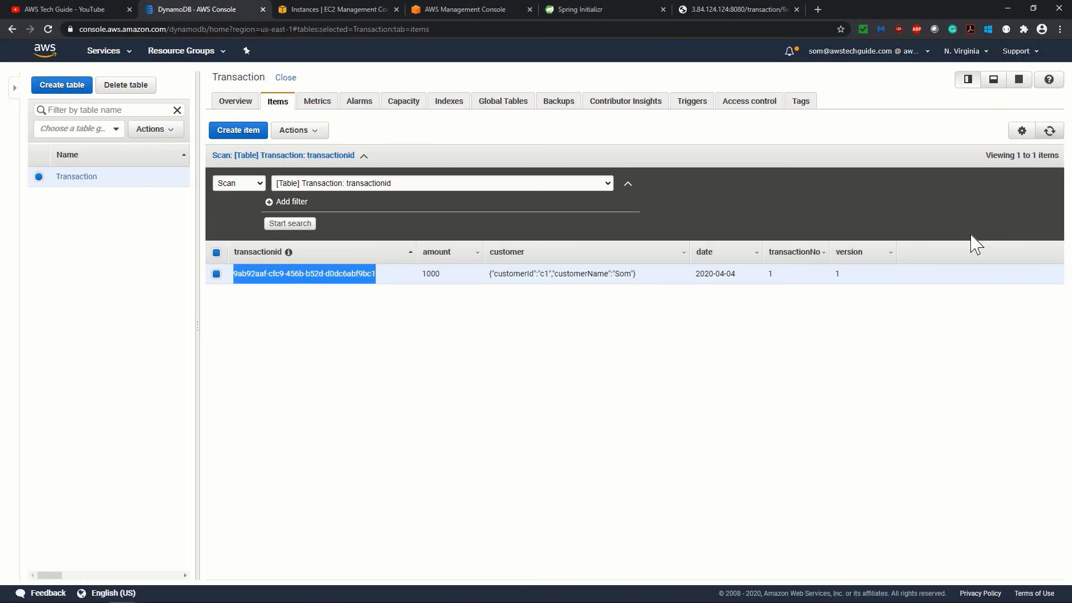